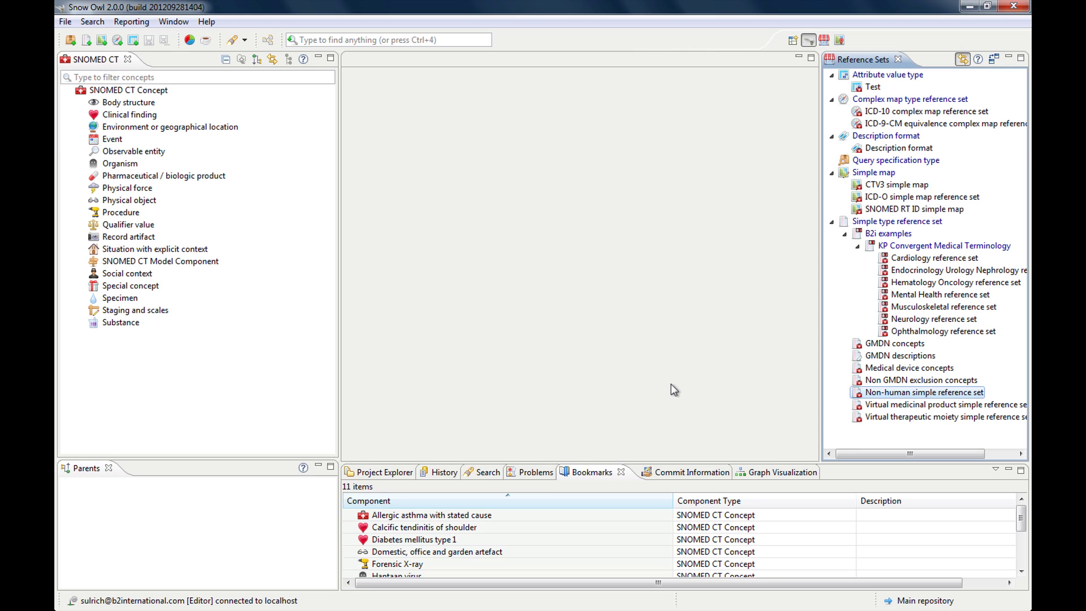
- Switch to the reference set perspective and open the Cardiology, Musculoskeletal, Ophthalmology and Non-human simple reference sets
left_click(825, 41)
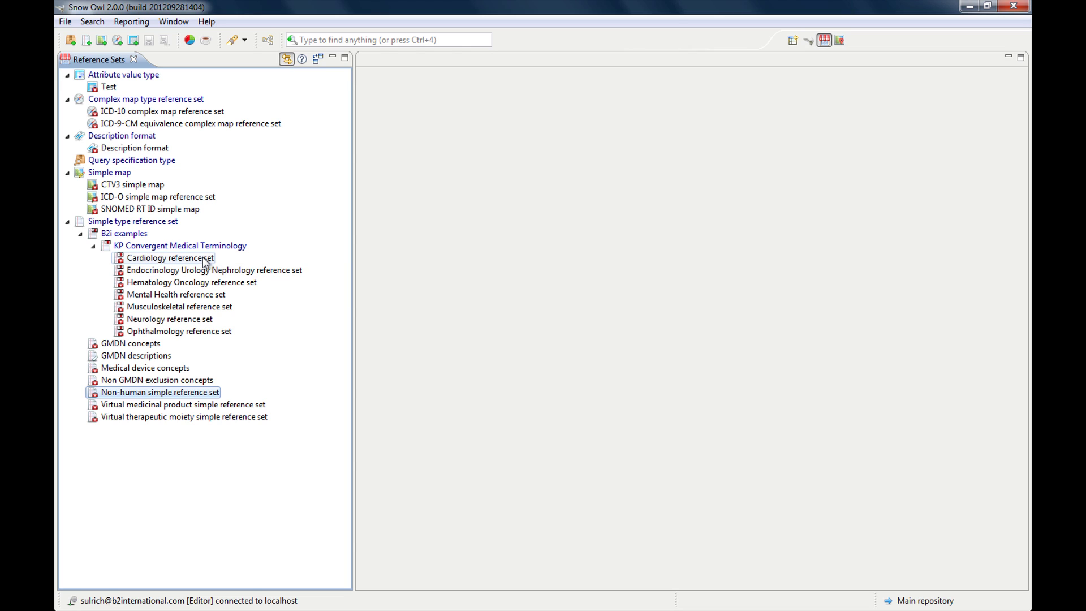
mouse_move(204, 261)
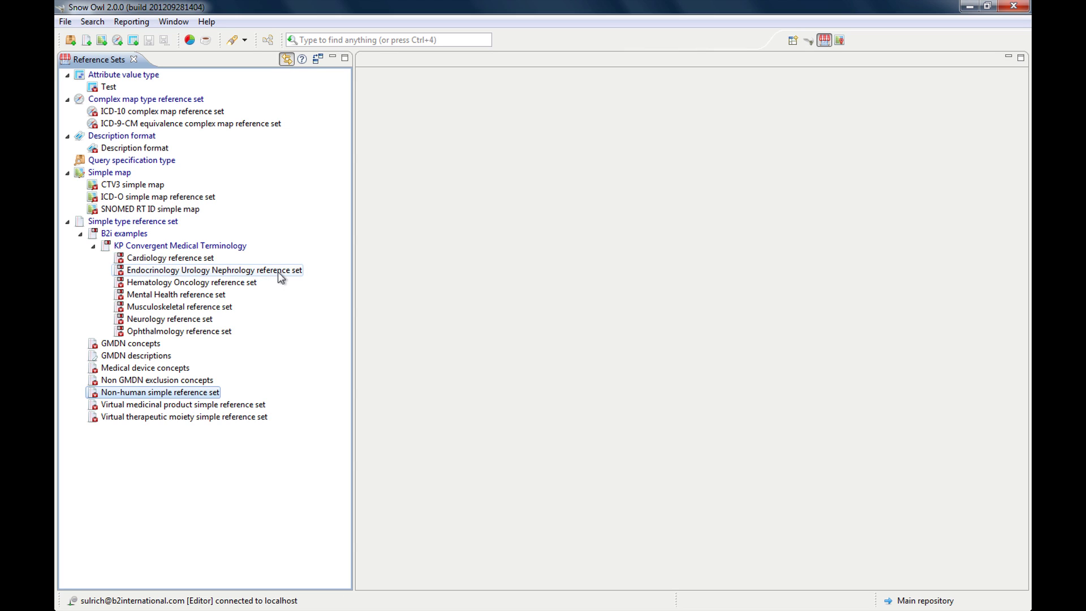
mouse_move(279, 274)
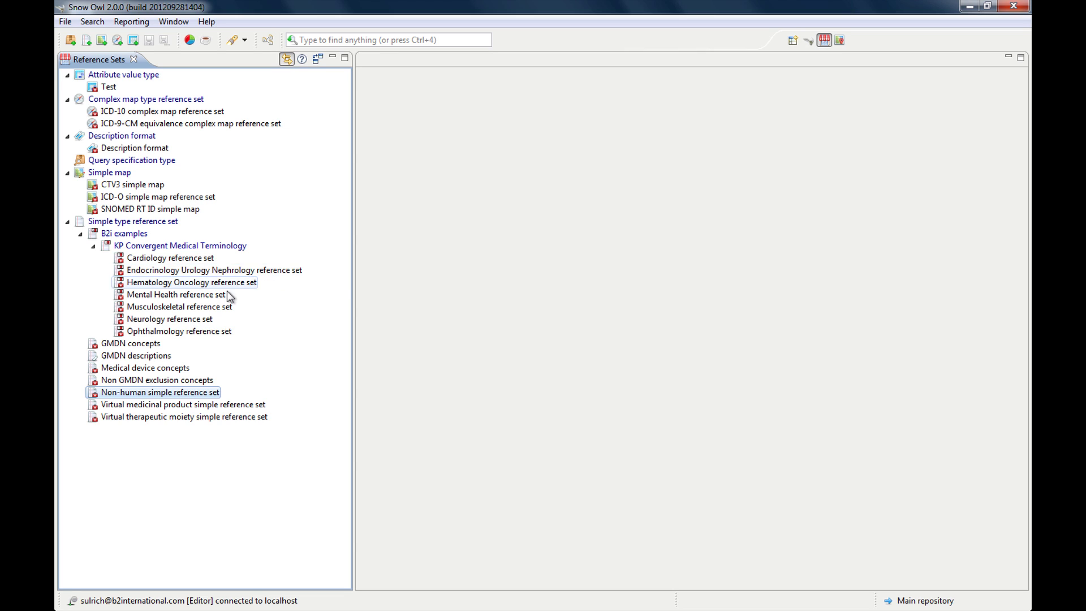
mouse_move(239, 291)
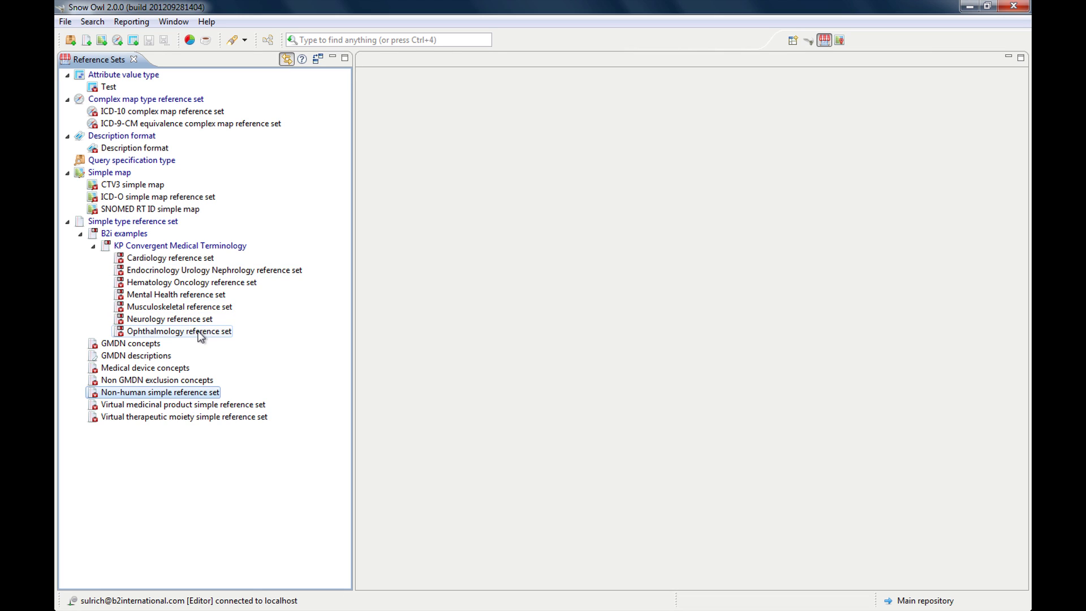
double_click(161, 258)
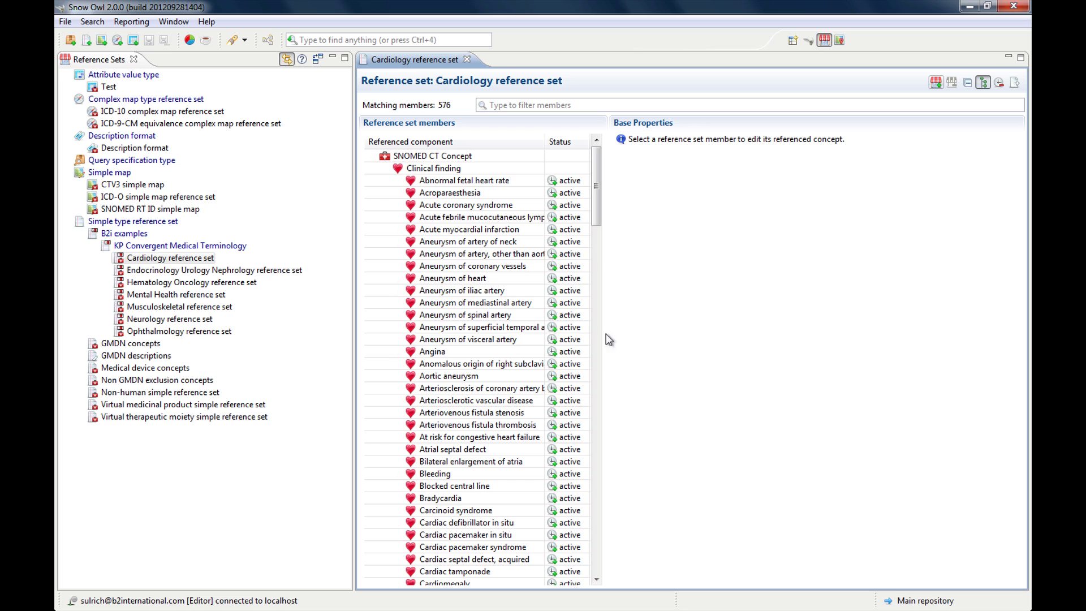
double_click(189, 307)
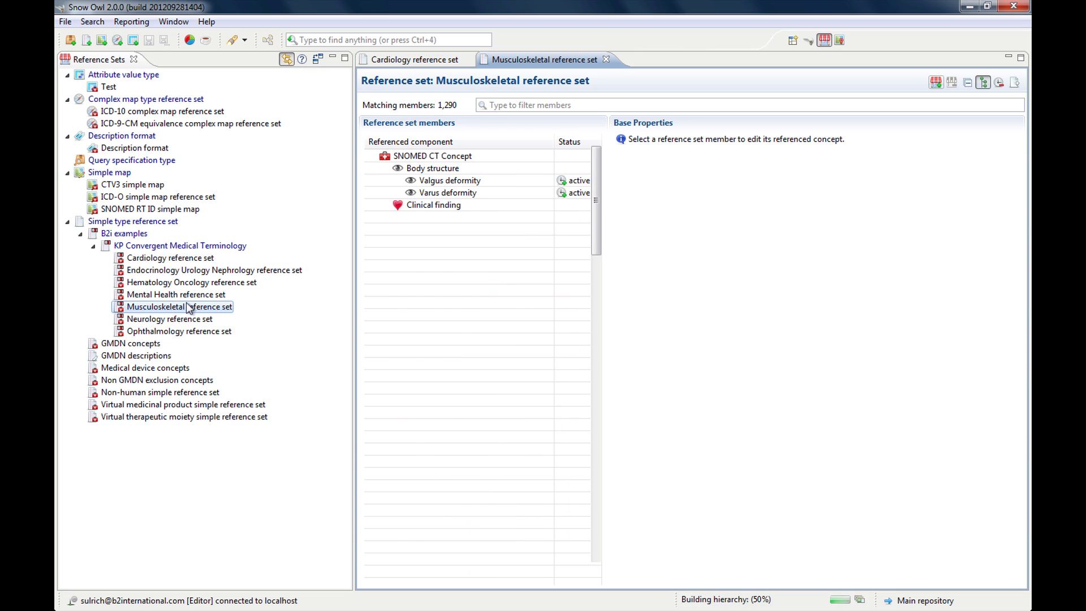
double_click(199, 332)
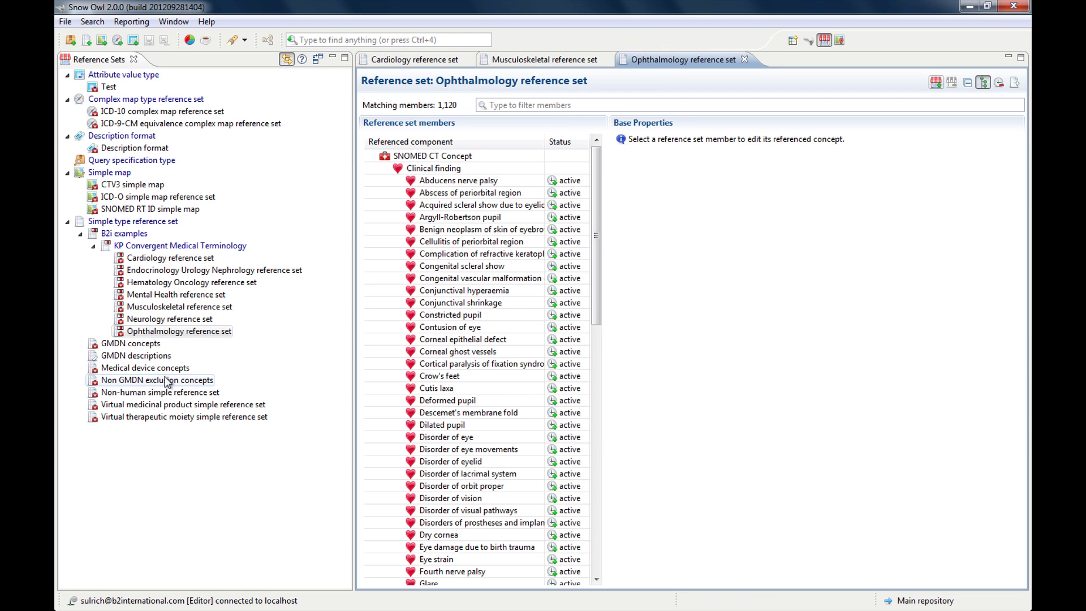
left_click(163, 396)
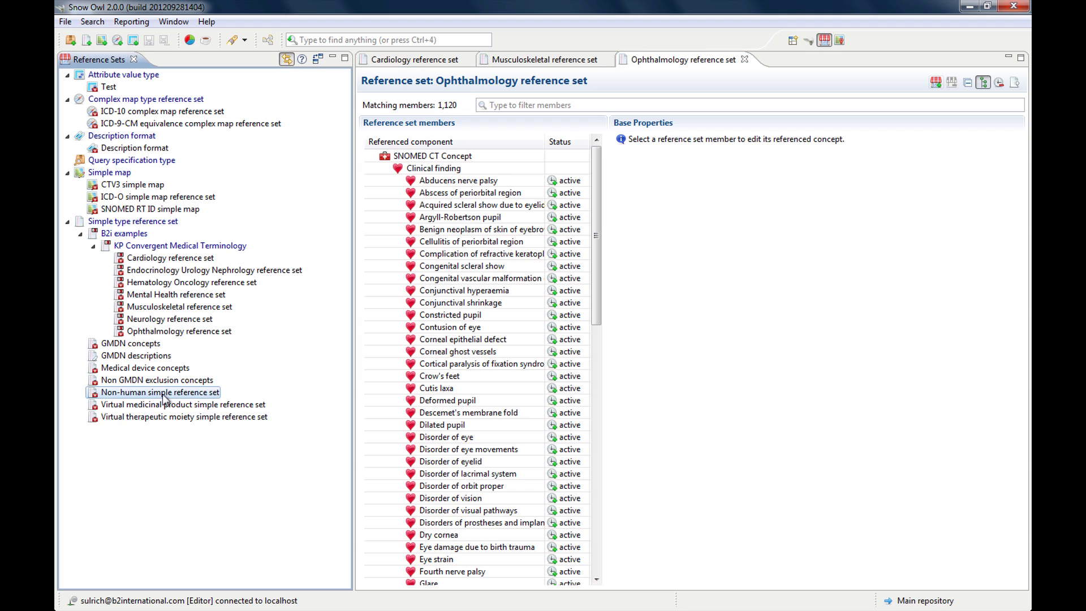
double_click(162, 396)
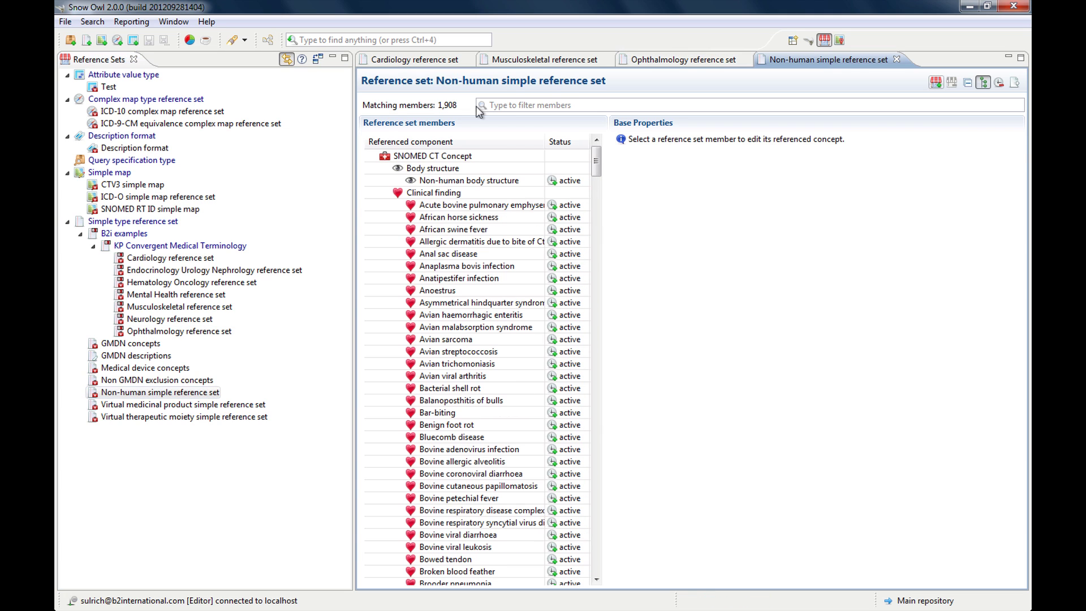
- View the open Ophthalmology, Musculoskeletal and Cardiology reference sets in turn, and return to the Non-human simple reference set
left_click(688, 57)
left_click(539, 60)
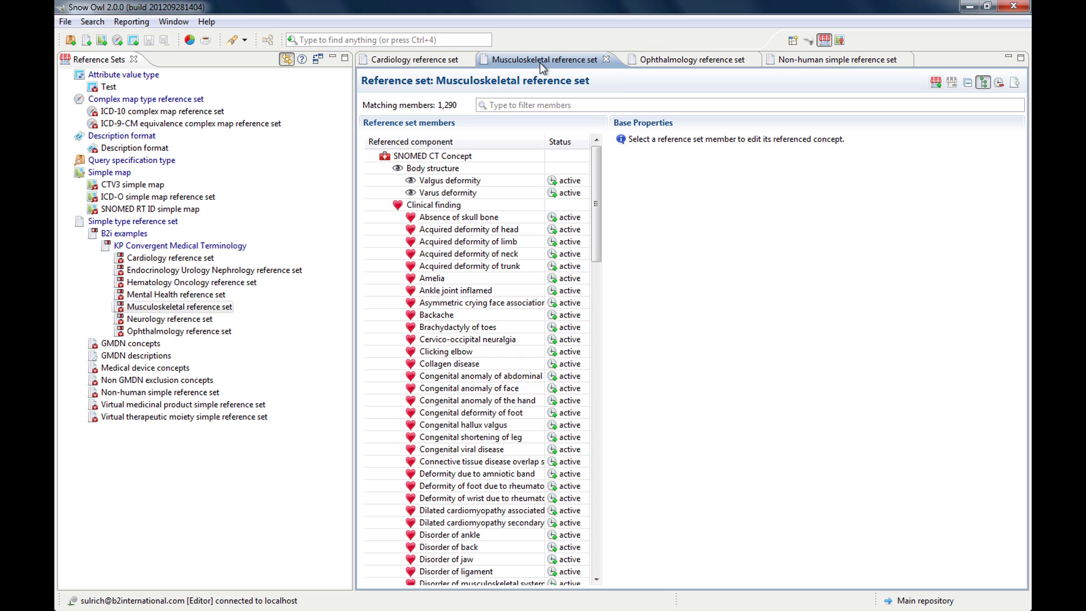
left_click(396, 61)
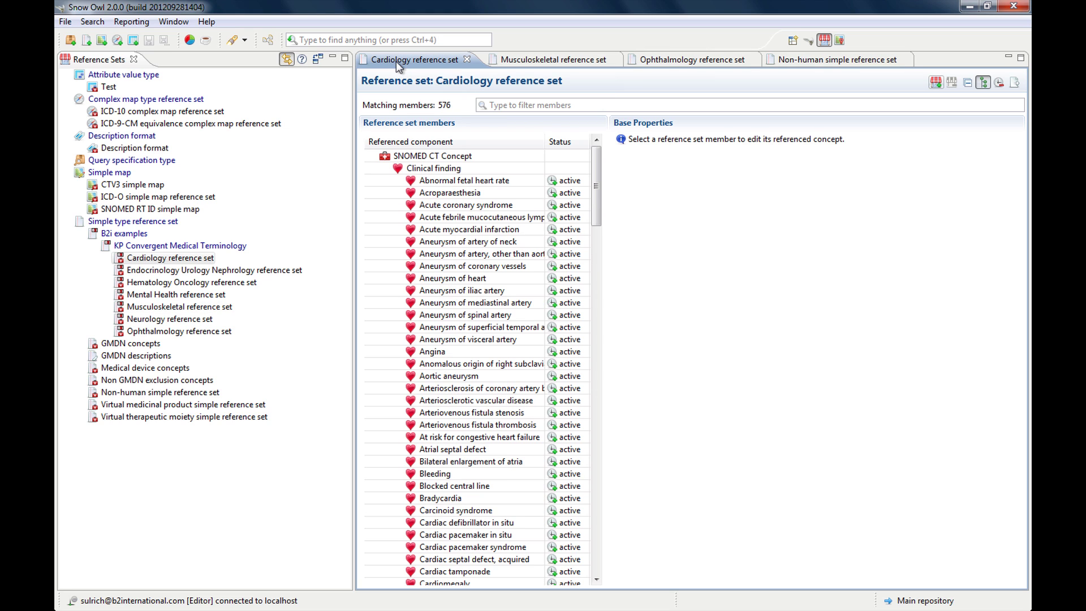
left_click(804, 62)
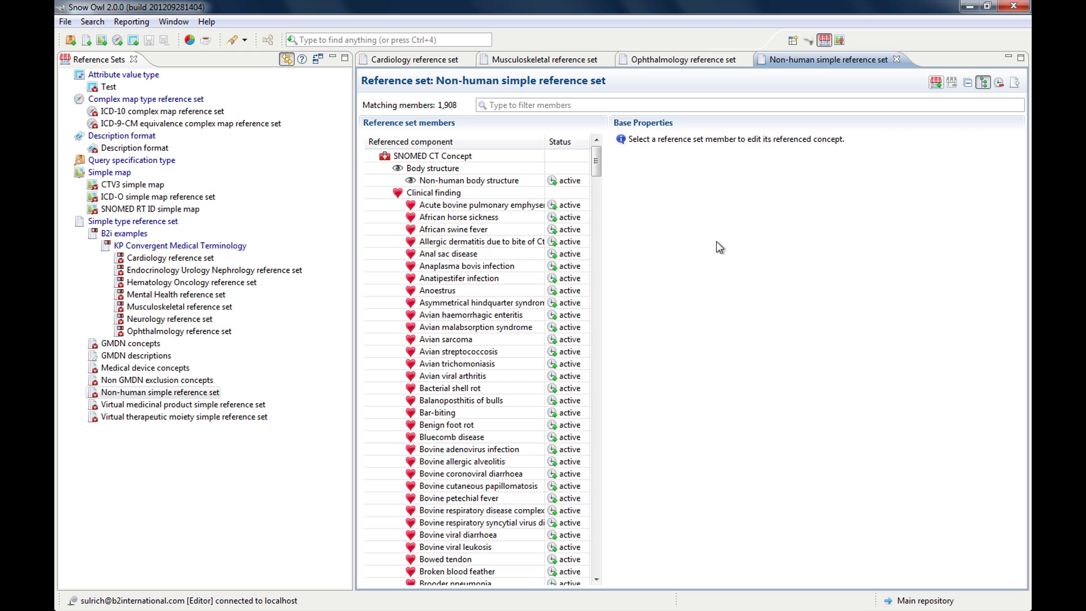
- View the open editors in the SNOMED CT perspective, and return to the reference set perspective
left_click(808, 40)
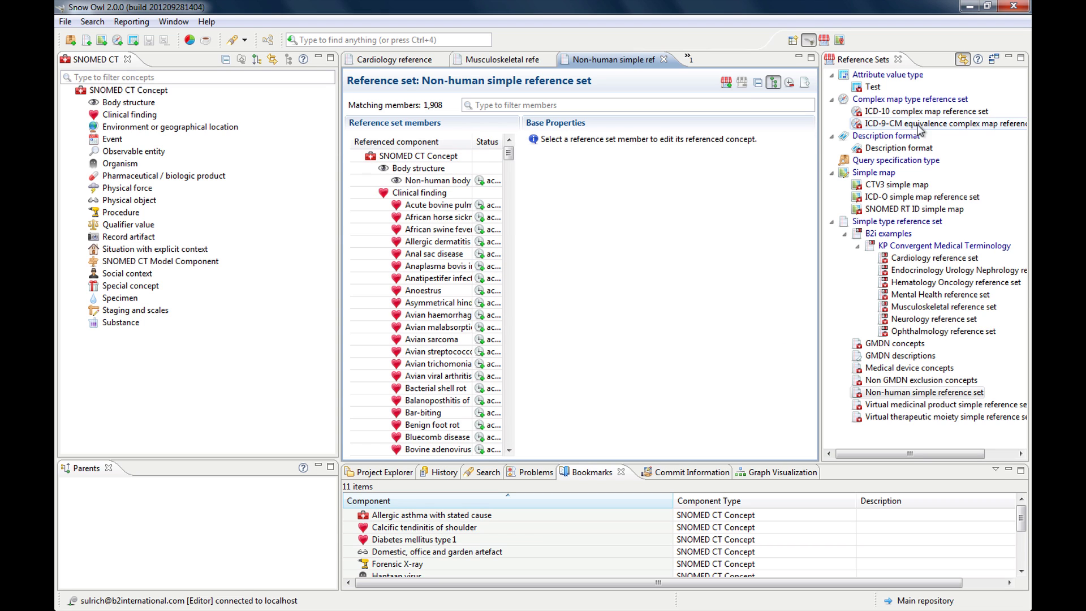
left_click(824, 40)
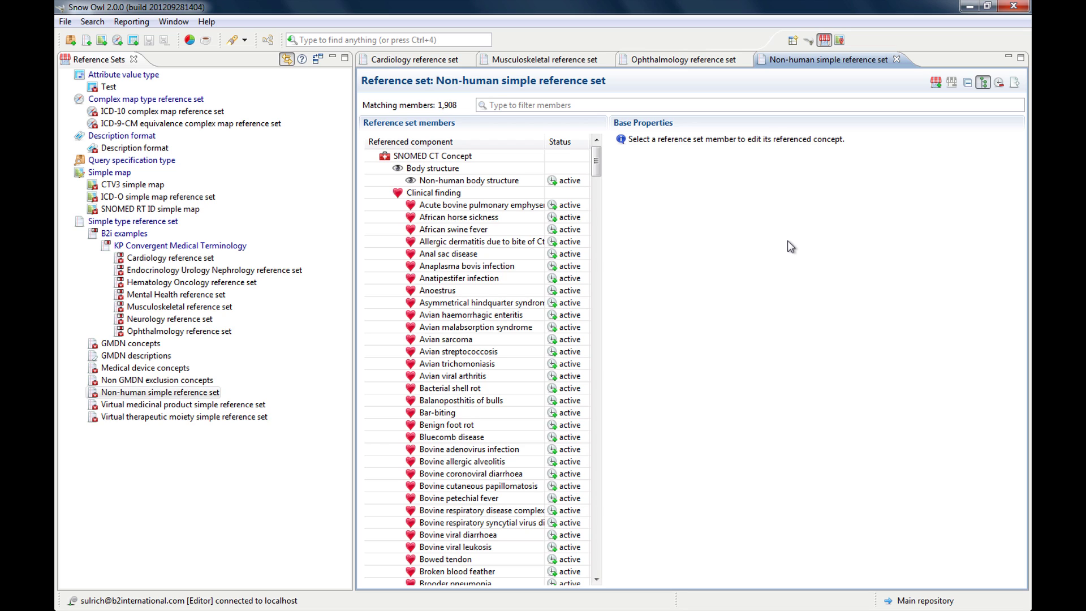
- Review the actions available for the GMDN descriptions reference set without running any of them
left_click(281, 368)
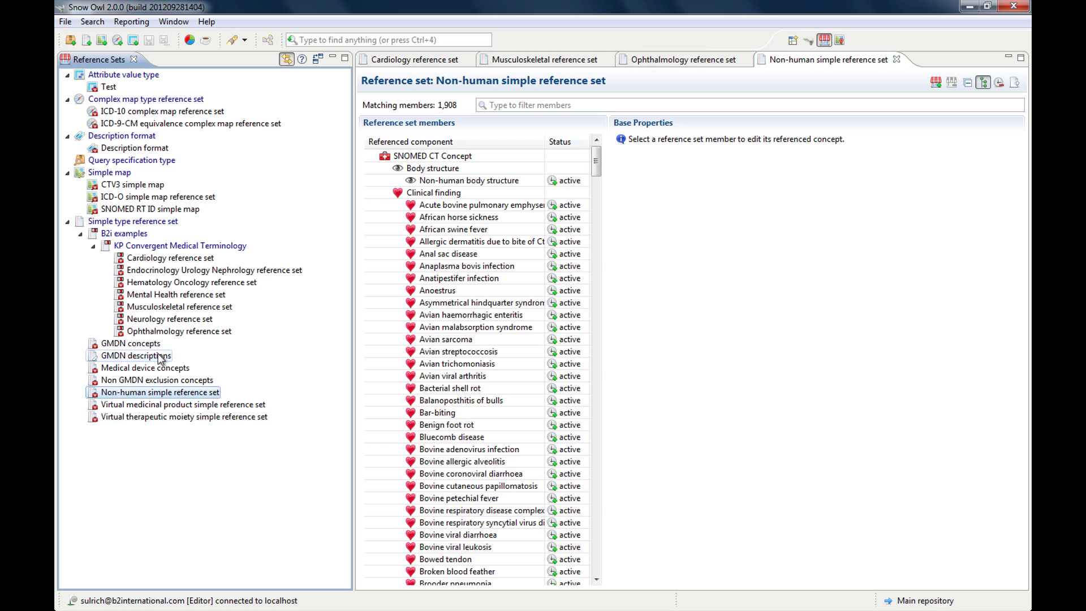
mouse_move(160, 359)
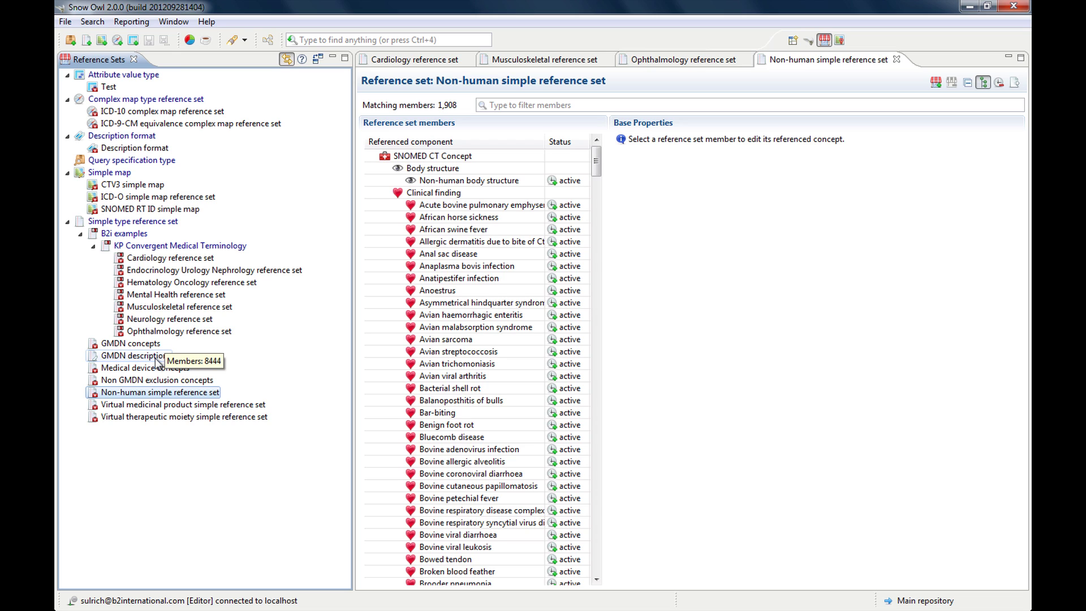
left_click(156, 362)
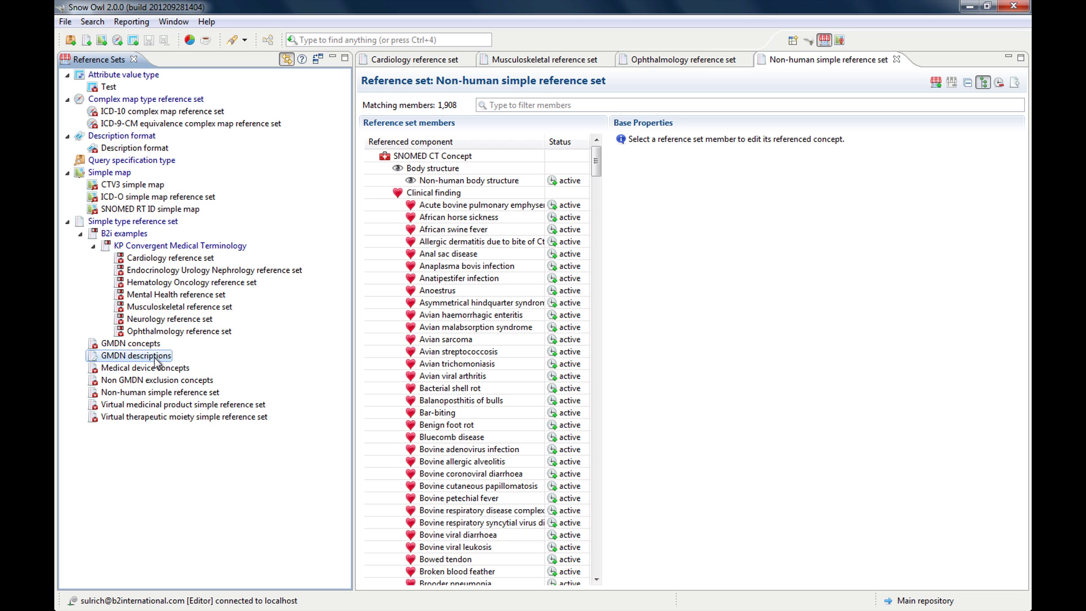
right_click(163, 359)
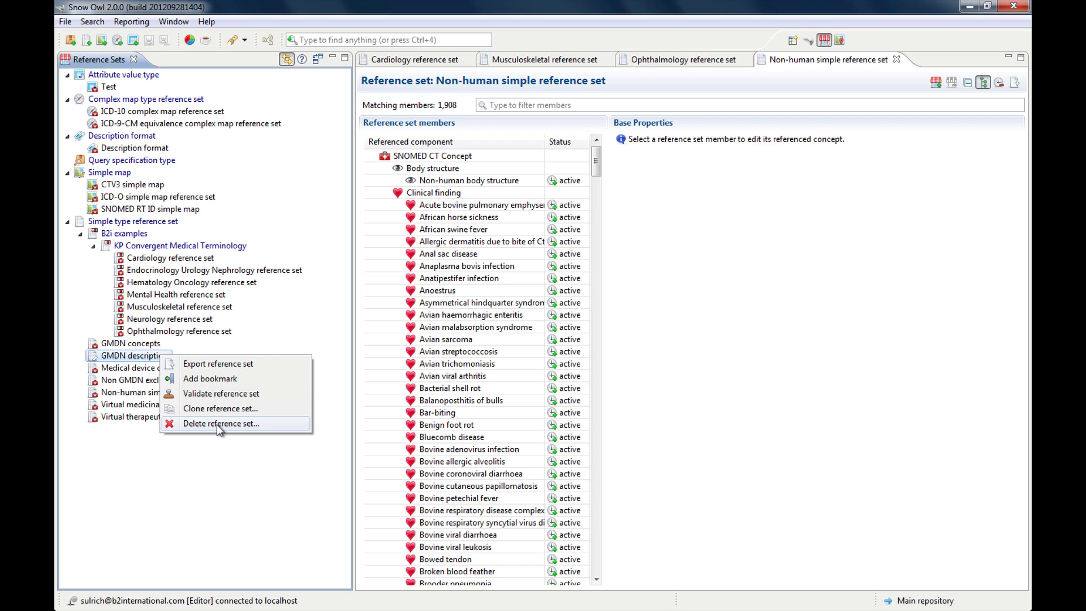
left_click(282, 318)
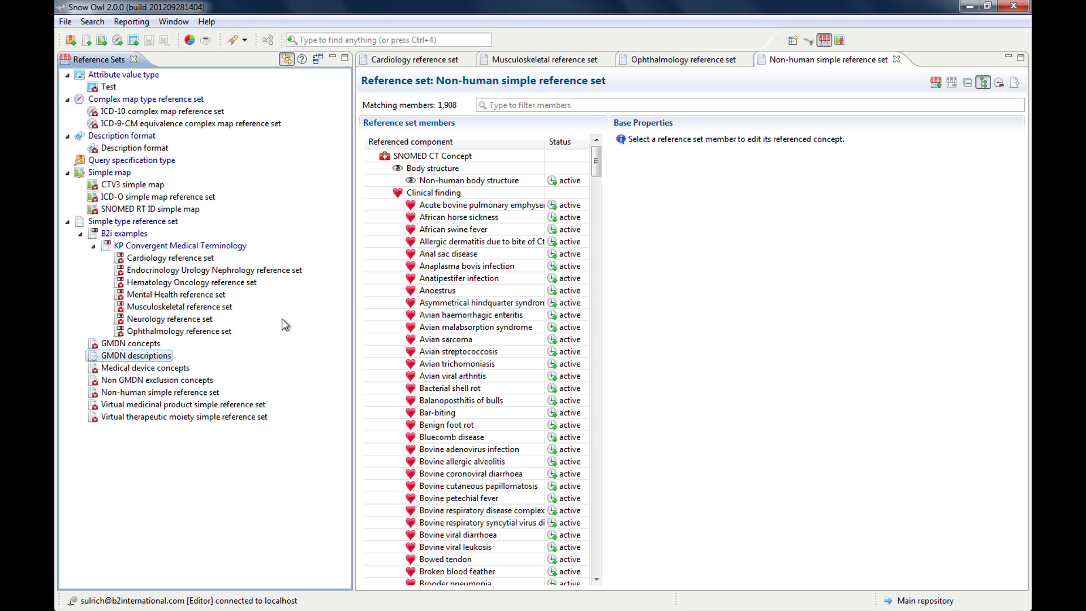
- Toggle linking of the reference set tree with the editor, and check it by showing the Ophthalmology and Cardiology reference sets
left_click(287, 60)
left_click(287, 60)
left_click(286, 60)
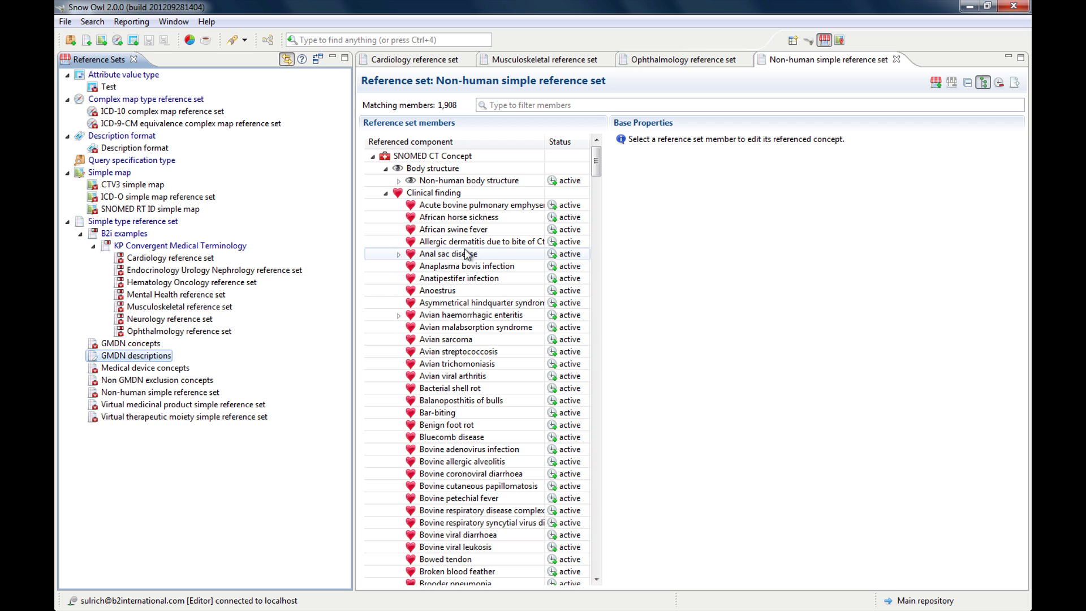
left_click(653, 60)
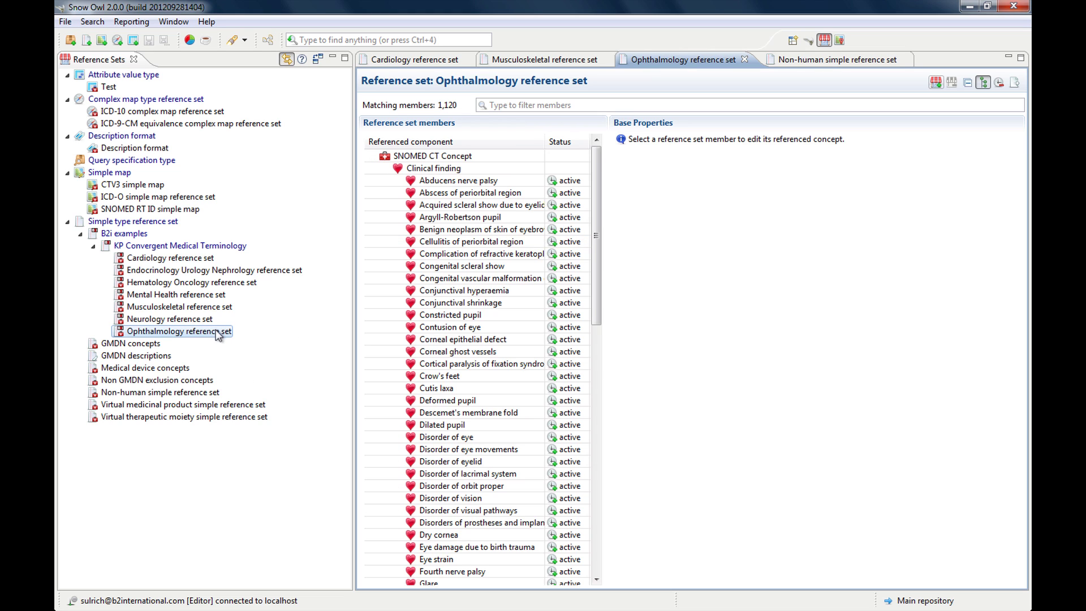
left_click(419, 62)
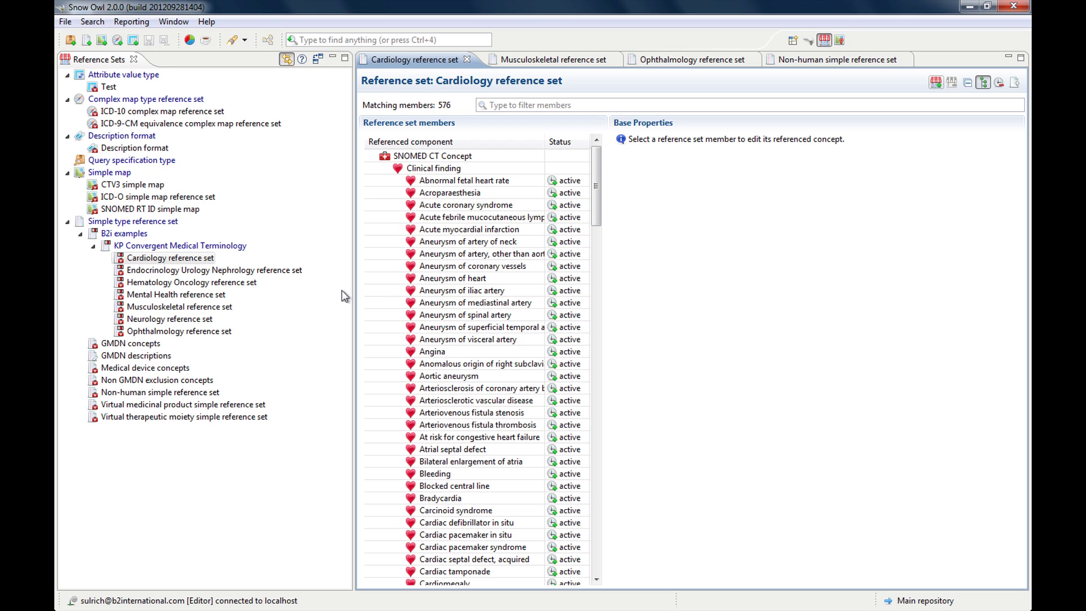
- View the Reference Set Comparison Wizard's selection page and close it without comparing any sets
left_click(318, 59)
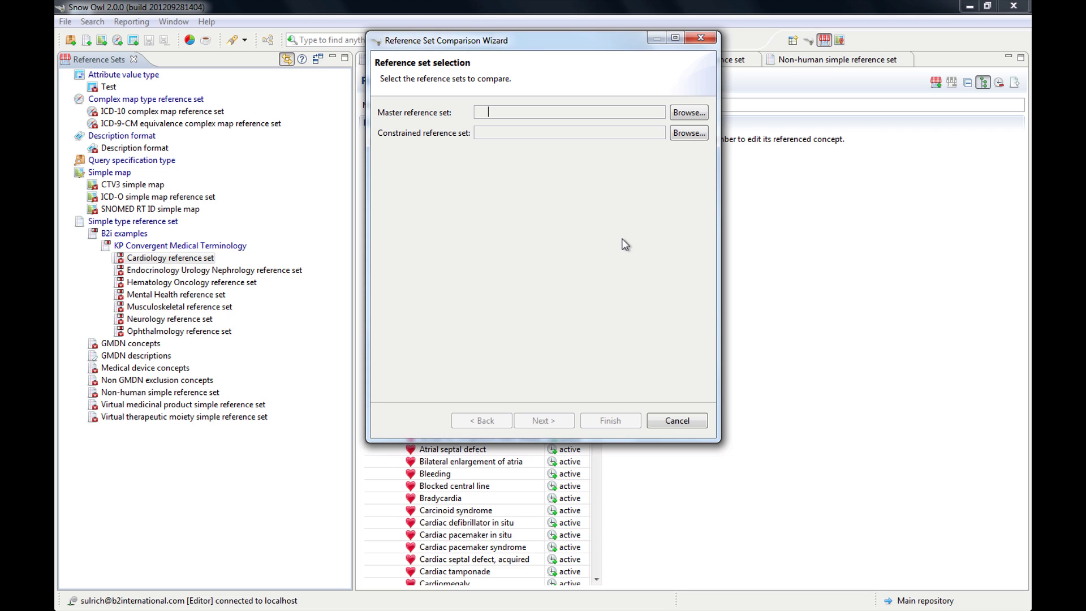
left_click(699, 37)
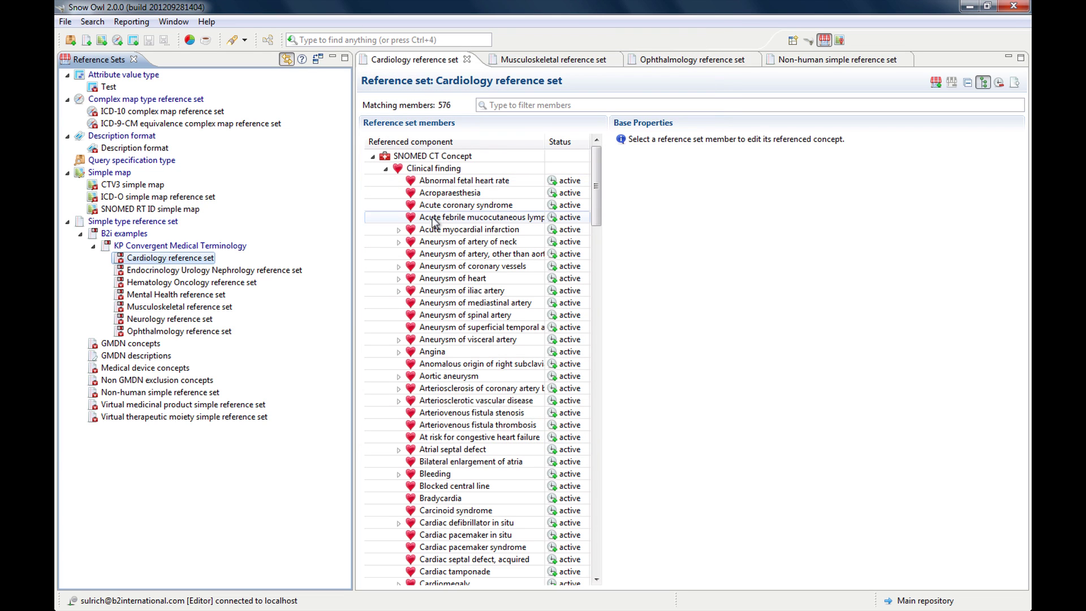
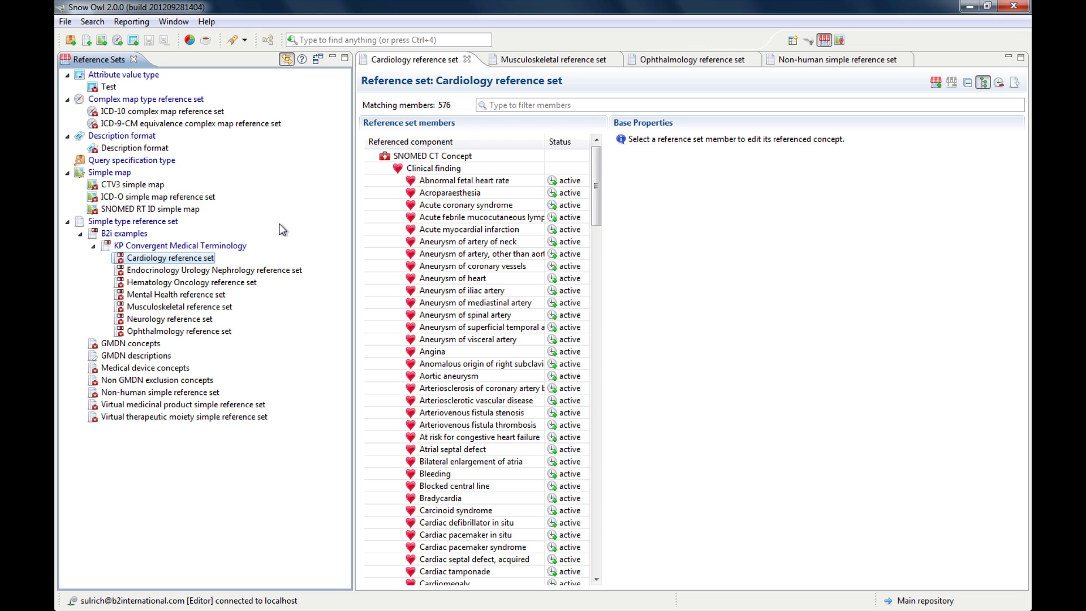
- Collapse and re-expand the B2i examples and KP Convergent Medical Terminology groups to examine how the reference sets are nested
left_click(80, 233)
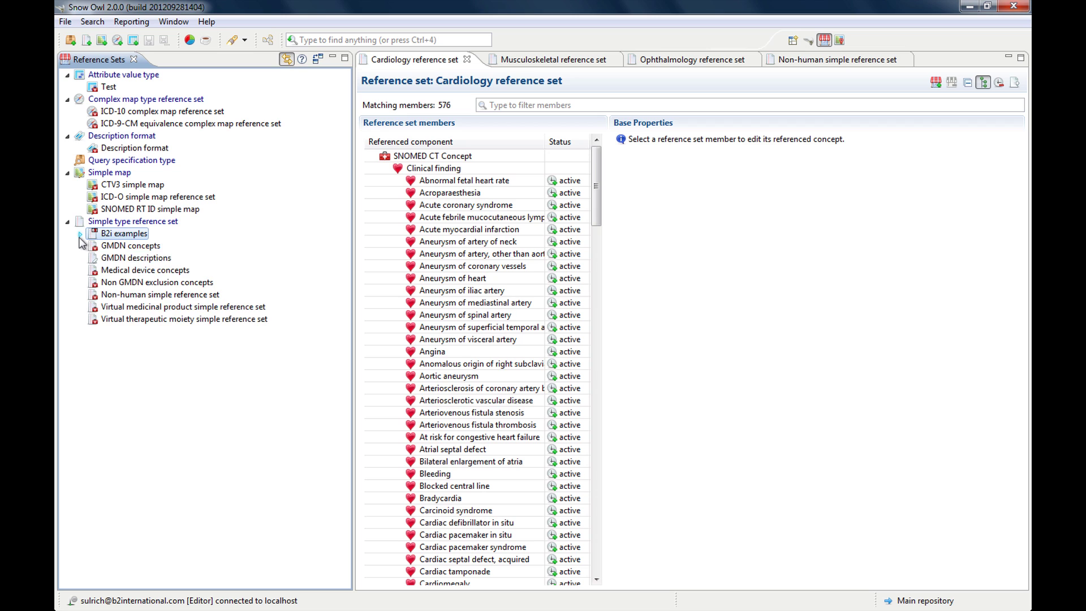
left_click(80, 234)
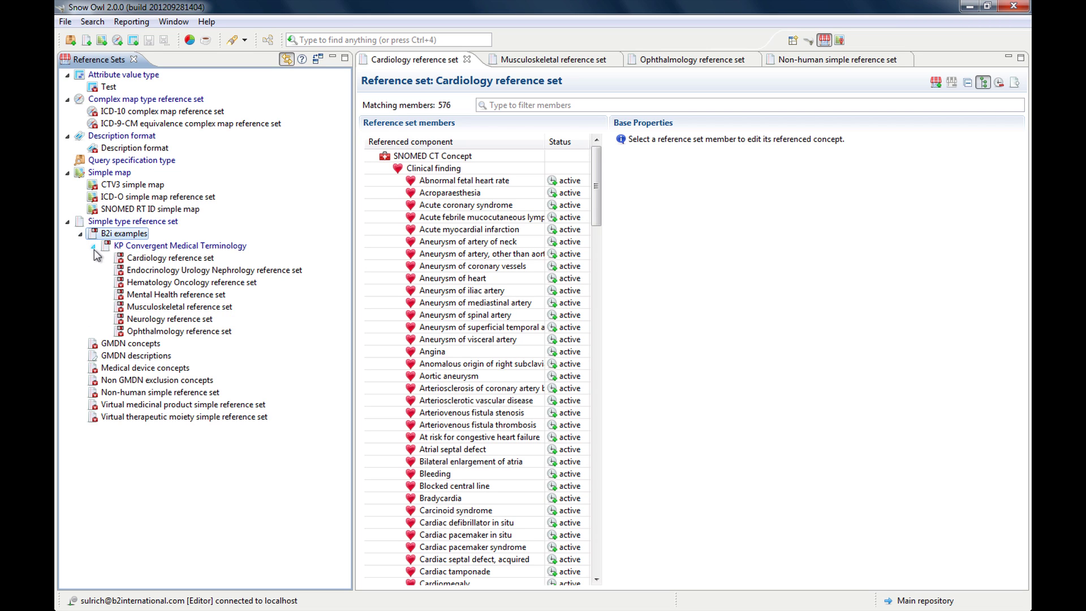
left_click(94, 248)
left_click(93, 248)
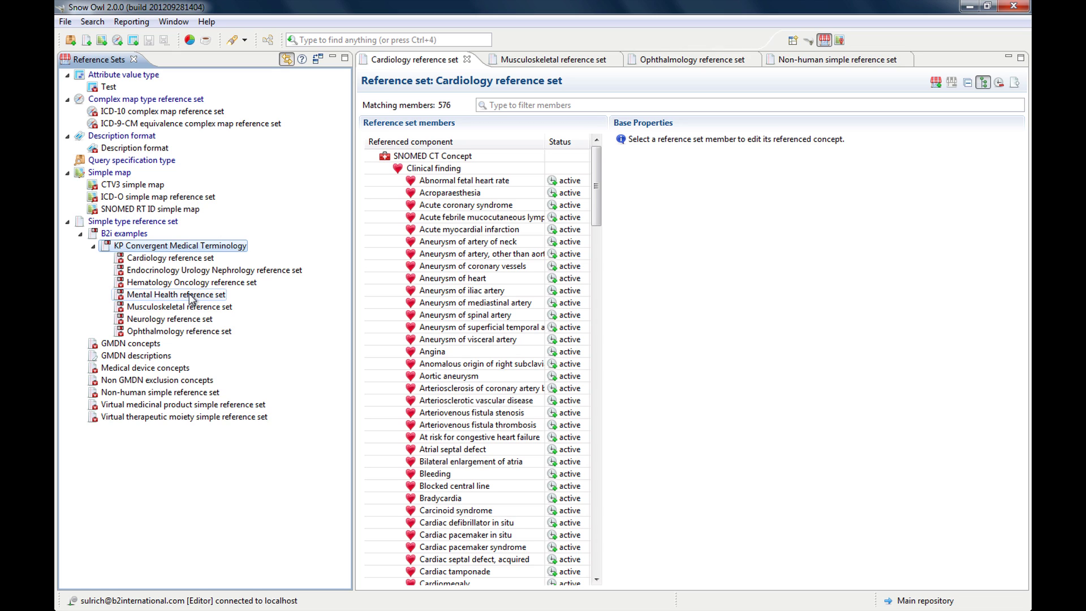
mouse_move(191, 300)
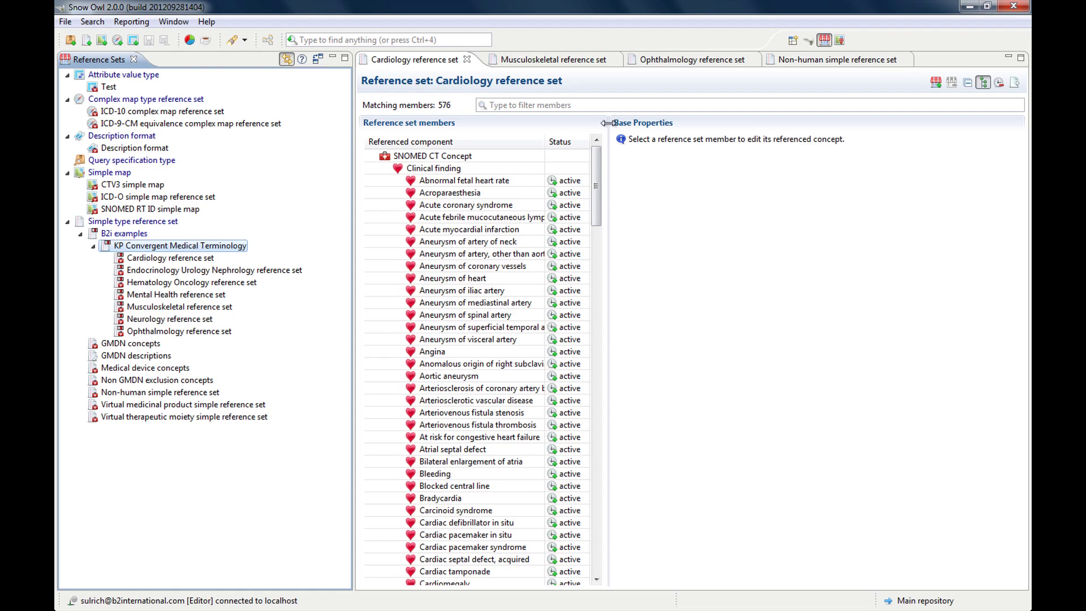
- Widen the Cardiology member list, try its hierarchy on Acute myocardial infarction, and leave the Clinical finding branch collapsed
left_click_drag(606, 122, 754, 123)
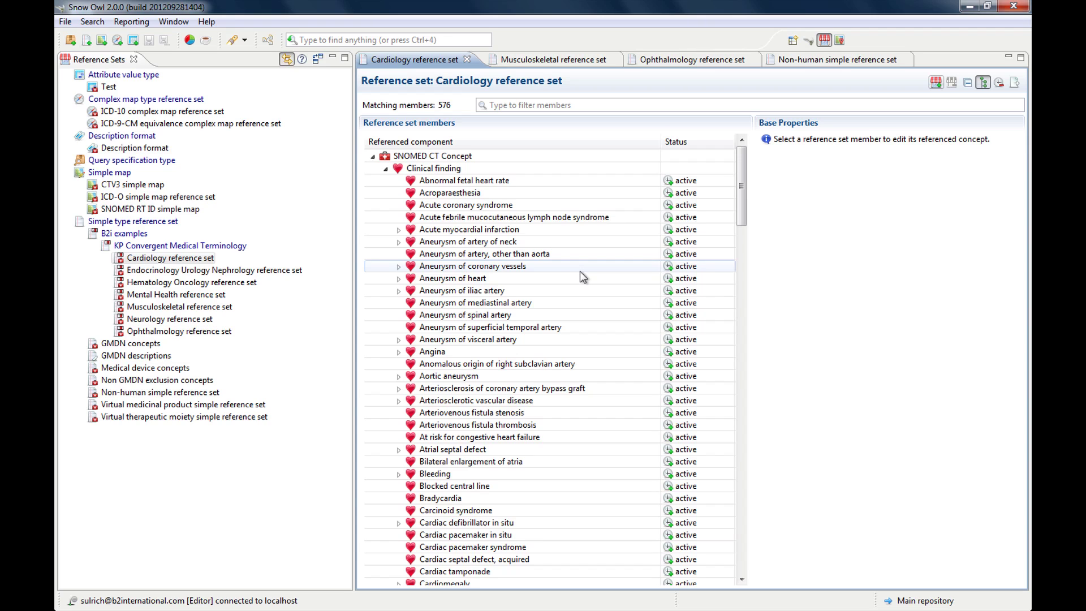
left_click(385, 169)
left_click(386, 169)
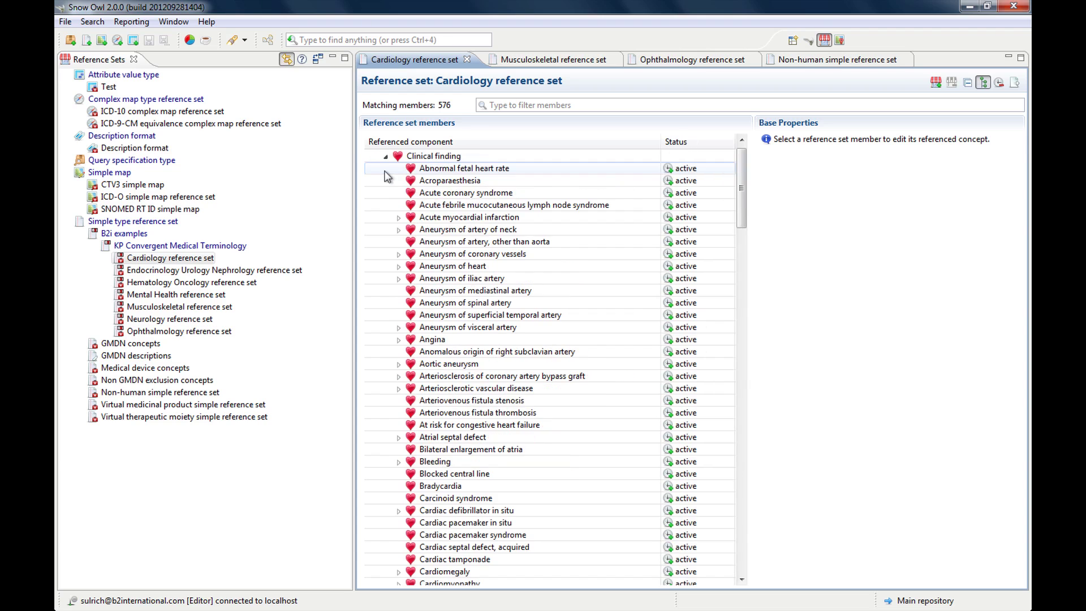
left_click(398, 218)
left_click(399, 219)
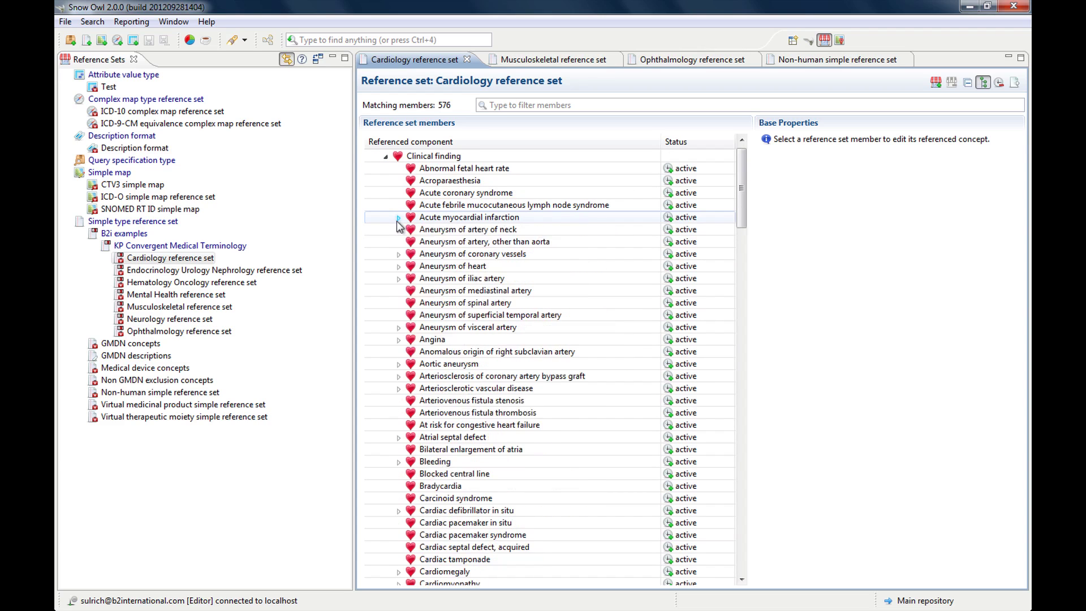
left_click(385, 159)
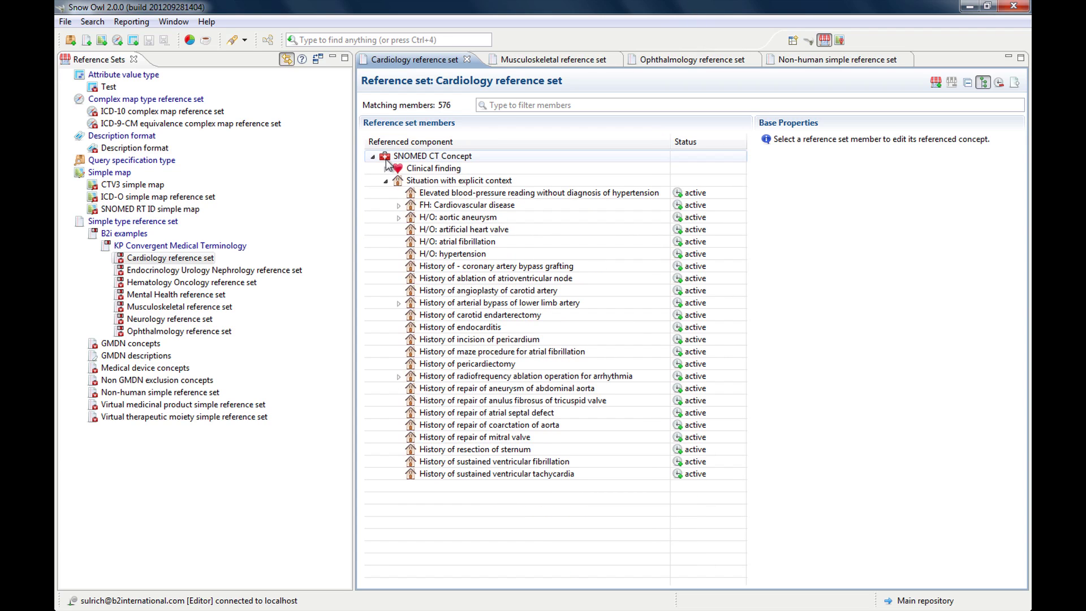
- View the Cardiology members as a flat list, and restore the hierarchical display
left_click(983, 84)
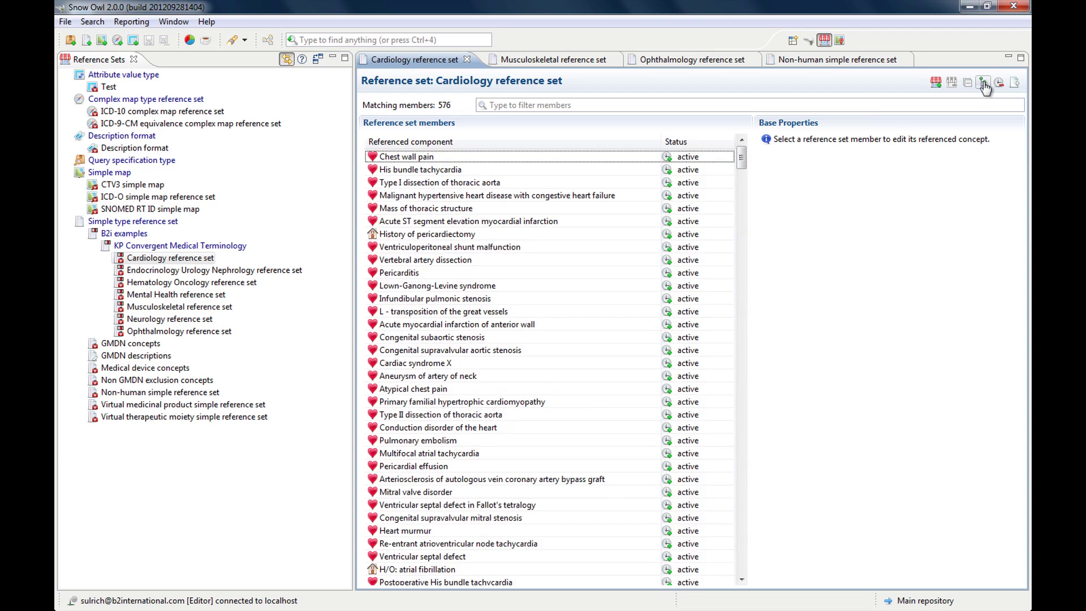
left_click(983, 83)
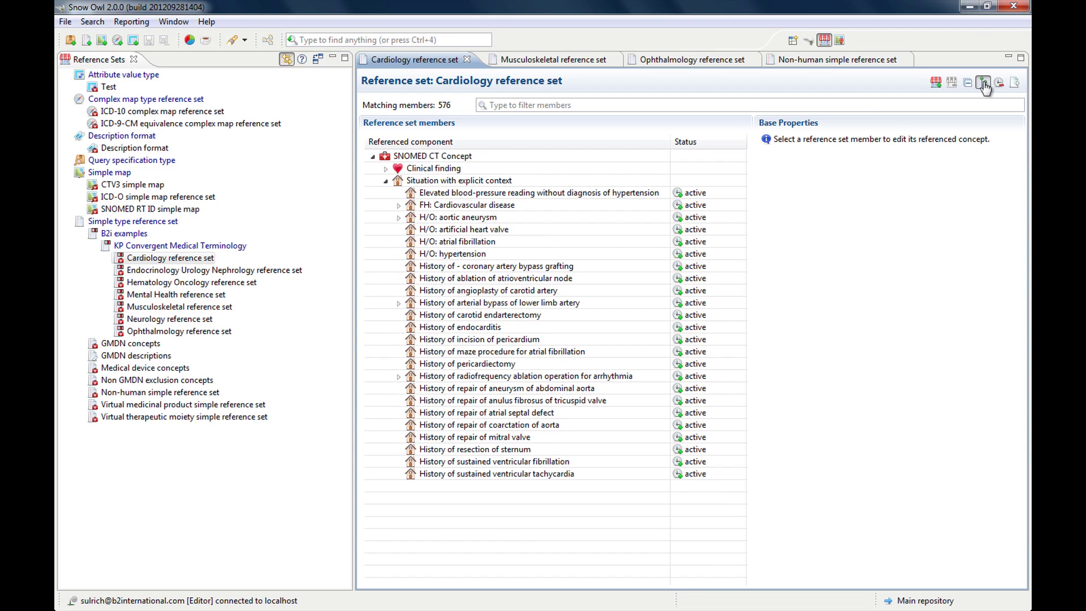
- Switch the Cardiology members to a flat list and back to the hierarchy, and expand the Clinical finding branch
left_click(983, 84)
left_click(984, 83)
left_click(385, 168)
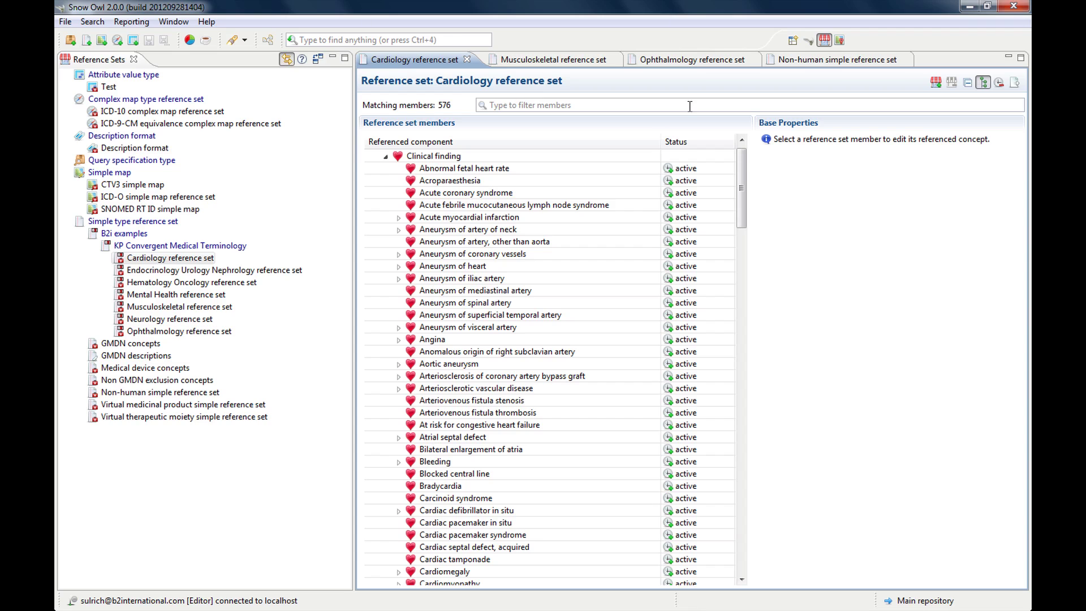
- Filter the members of the Non-human simple reference set for "collie", and widen the member list to read the full names
left_click(829, 60)
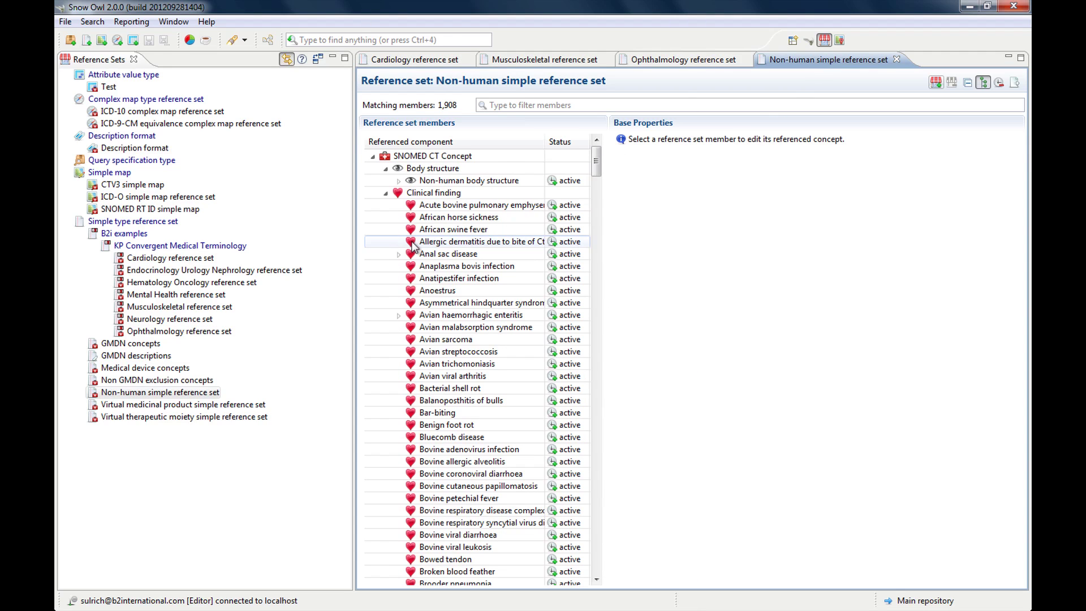
left_click(509, 101)
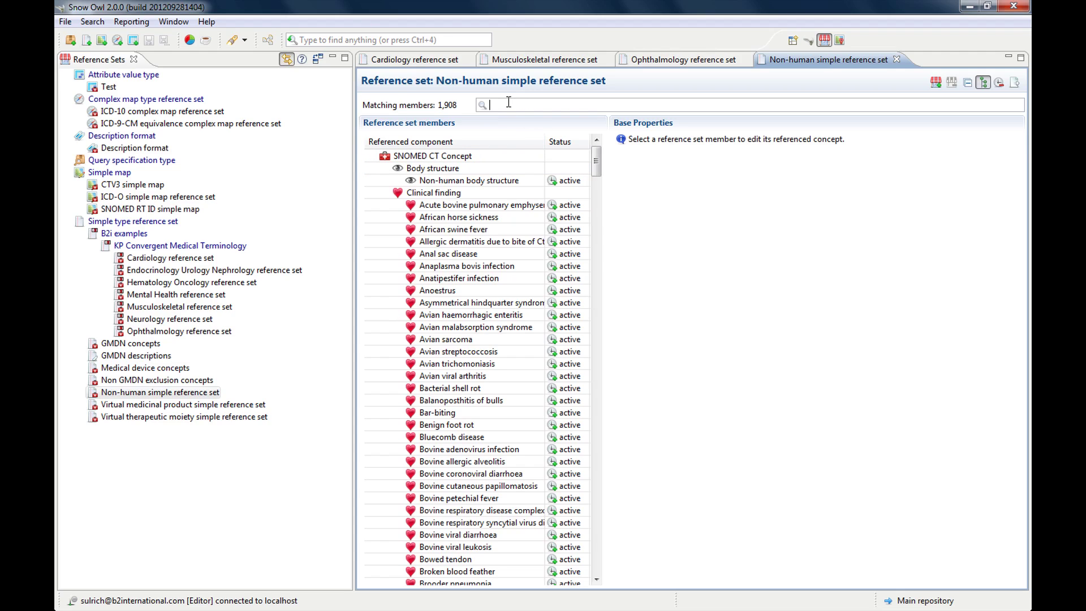
type("collie")
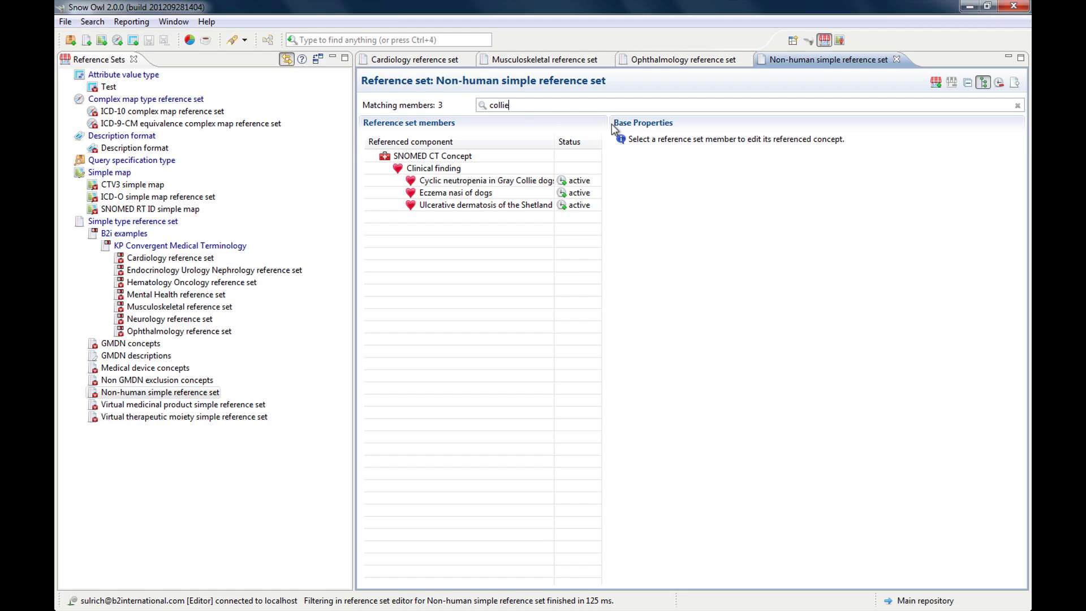
left_click_drag(610, 124, 716, 124)
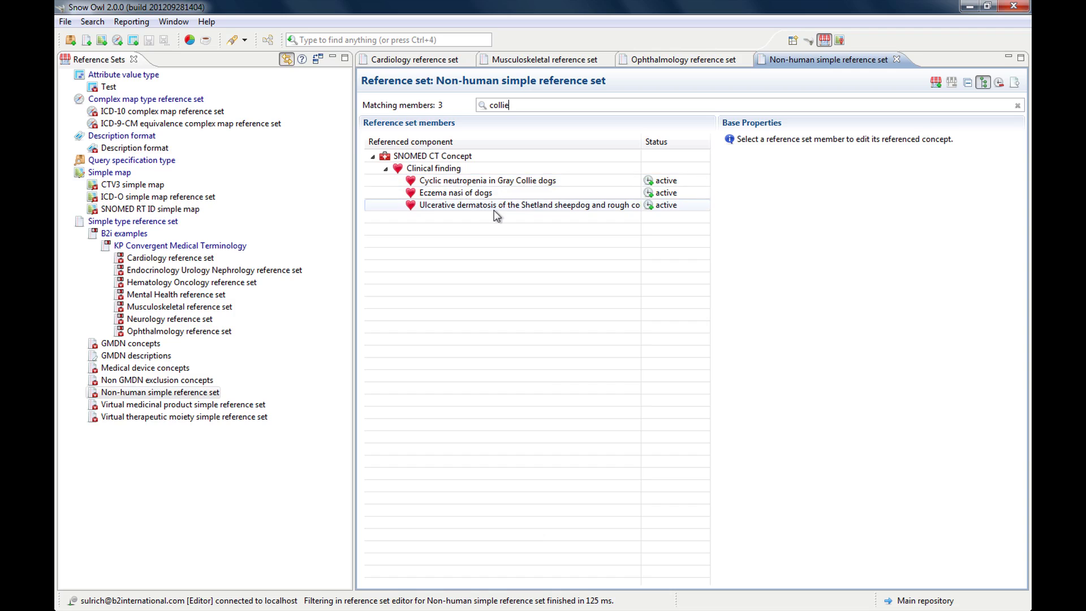
- Toggle the filtered Non-human members between flat list and tree hierarchy, and clear the "collie" filter
left_click(984, 82)
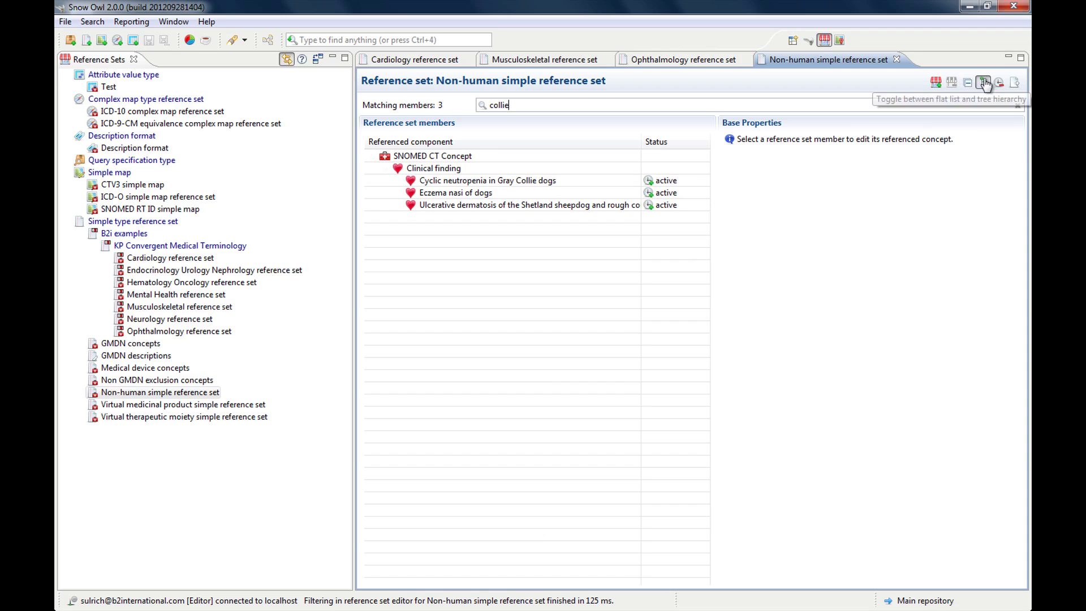
left_click(985, 83)
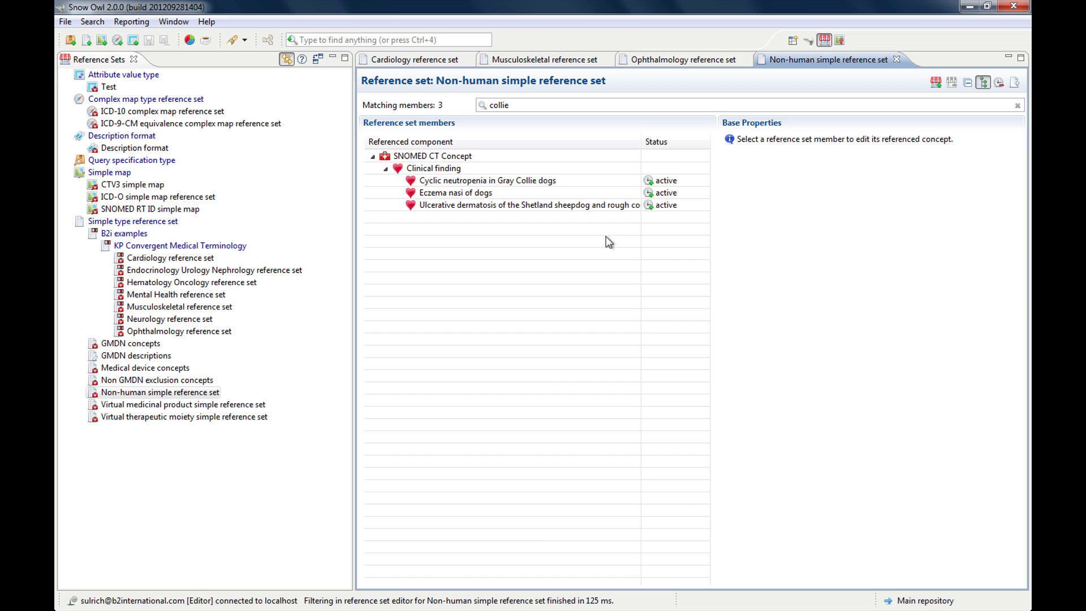
left_click(1018, 109)
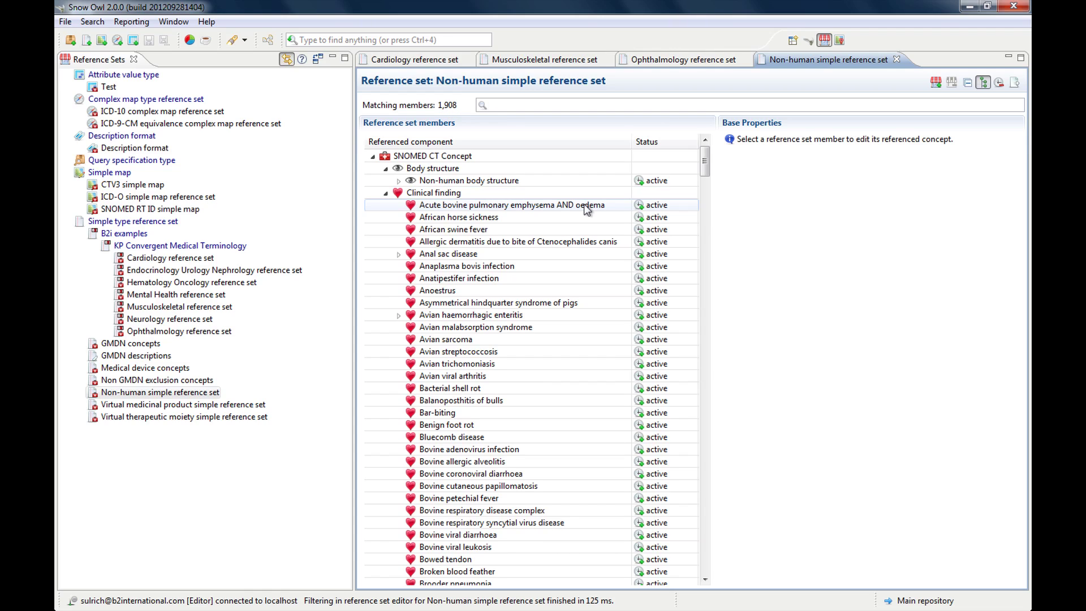
- View the status options of Non-human body structure without choosing one, and temporarily show the set's inactive members
left_click(695, 179)
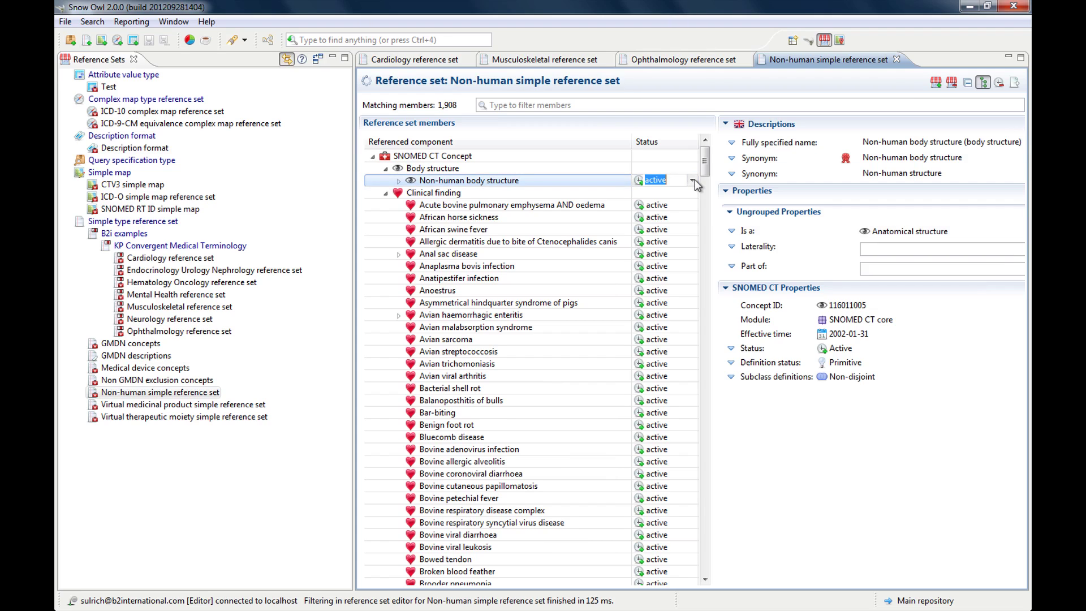
left_click(694, 179)
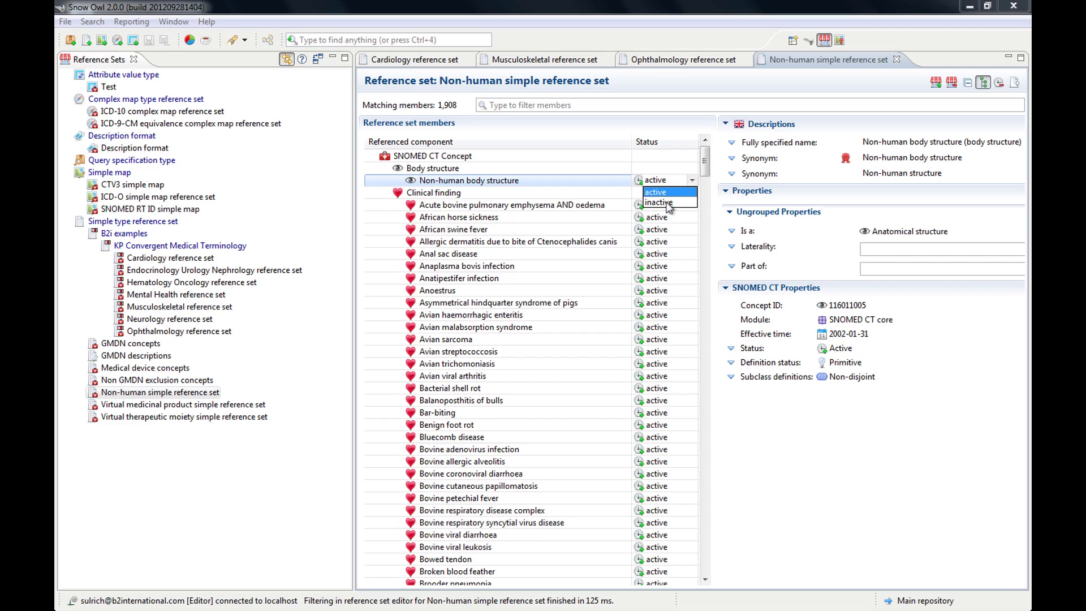
left_click(610, 167)
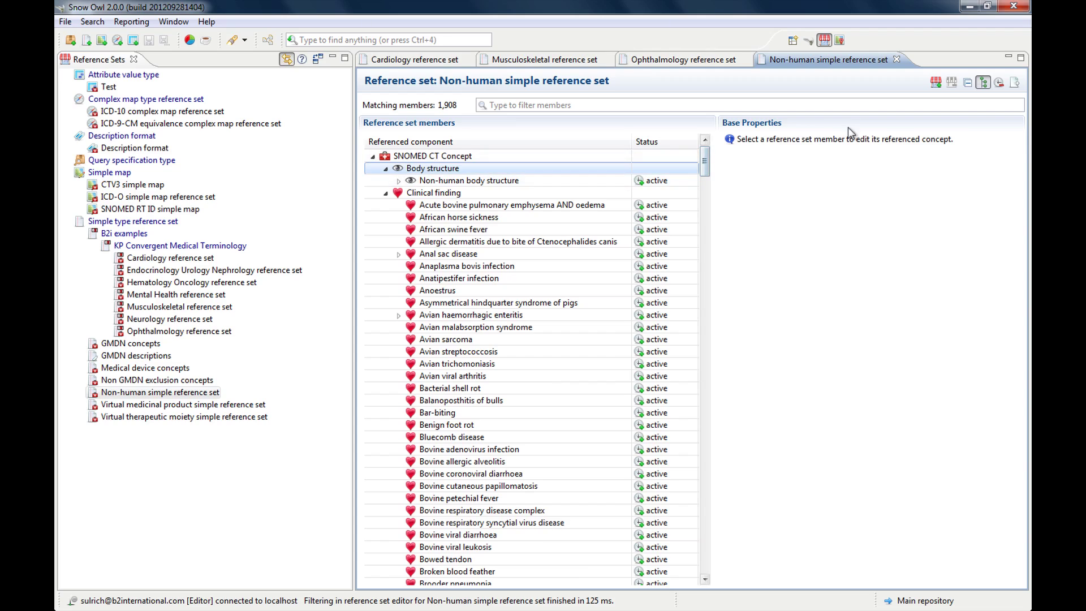
left_click(999, 86)
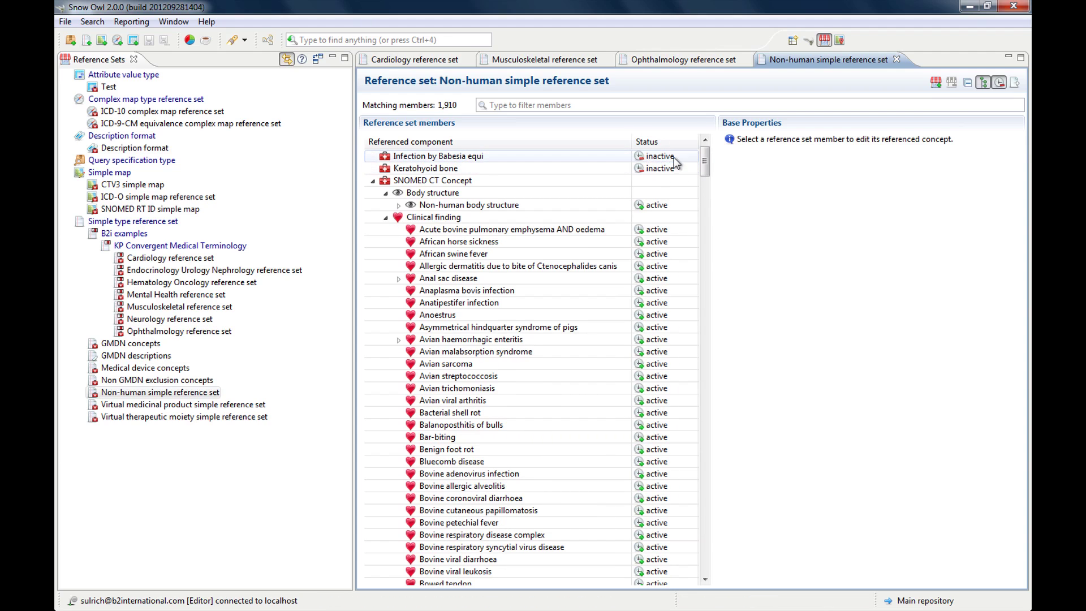
left_click(999, 85)
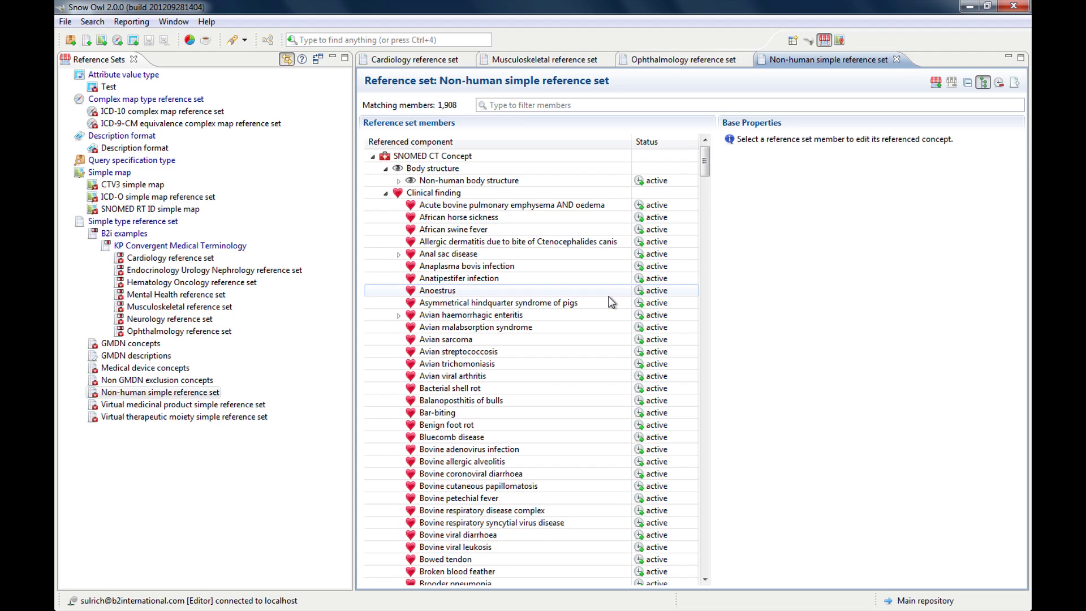
- Try to remove the member Allergic dermatitis due to bite of Ctenocephalides canis from the Non-human set, and dismiss the notice
left_click(572, 244)
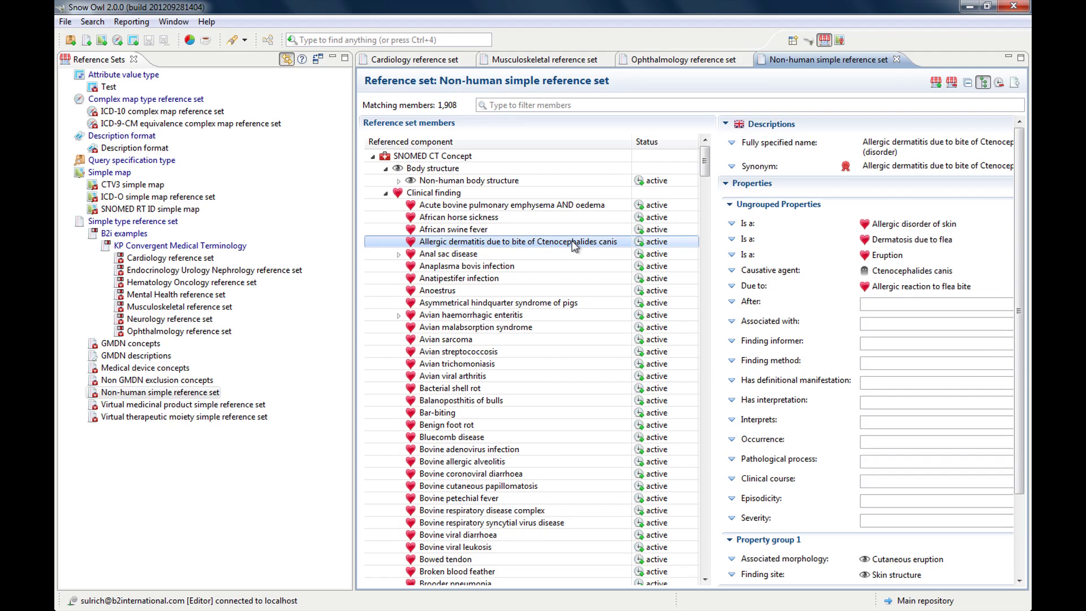
left_click(952, 85)
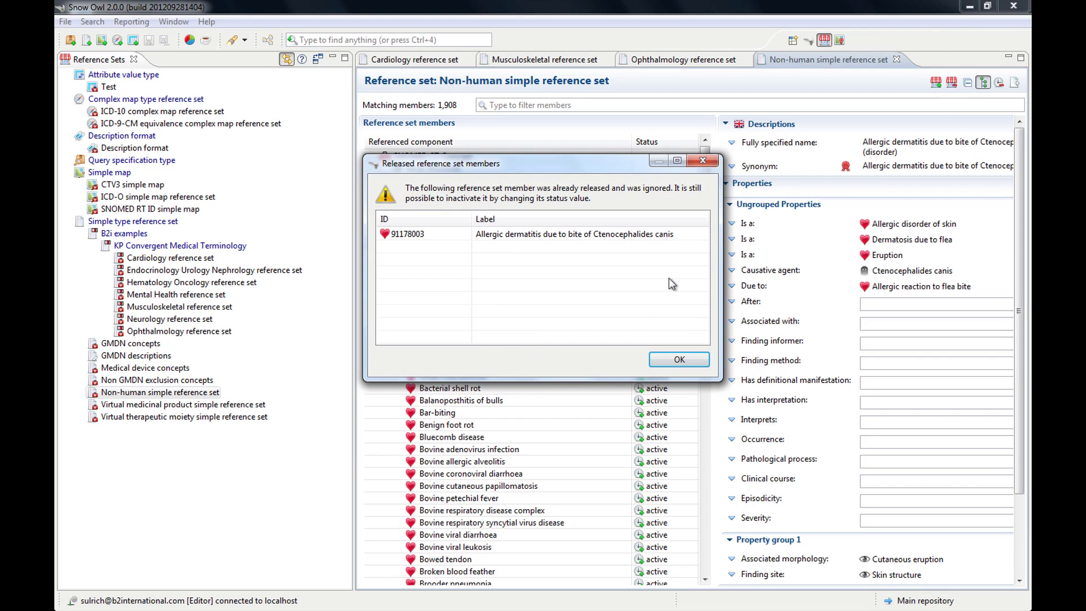
left_click(702, 158)
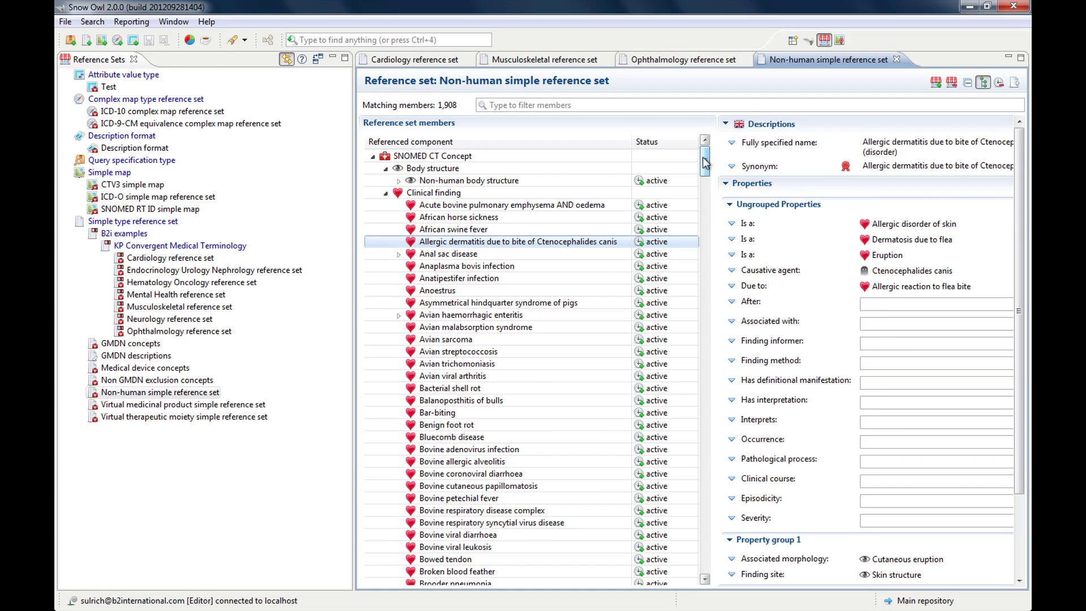
- Load the properties of Acute bovine pulmonary emphysema AND oedema, and show the members as a flat list sorted alphabetically by referenced component
left_click(576, 208)
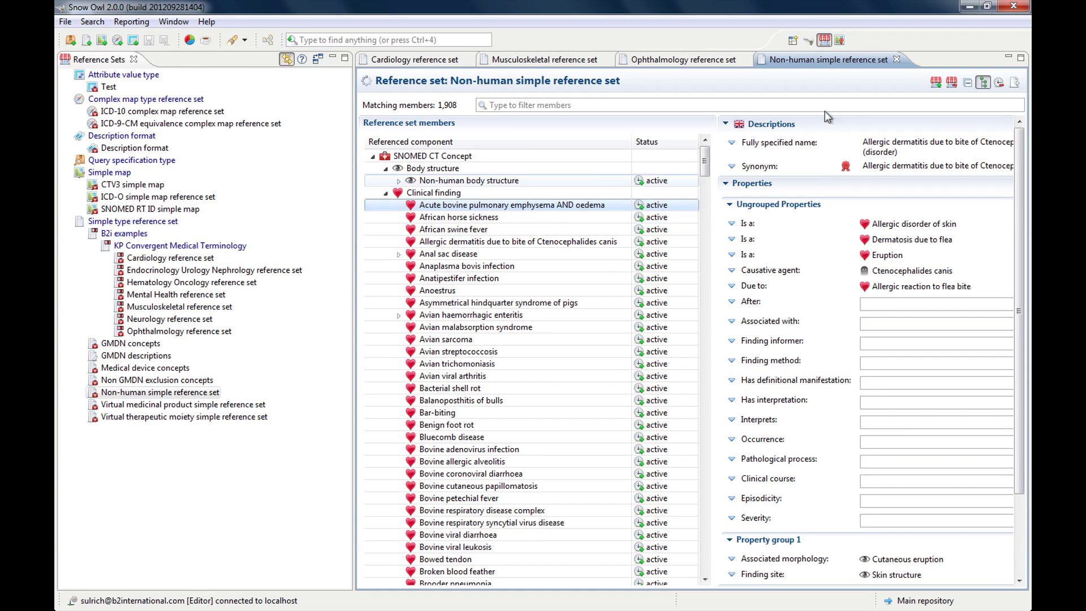
left_click(983, 85)
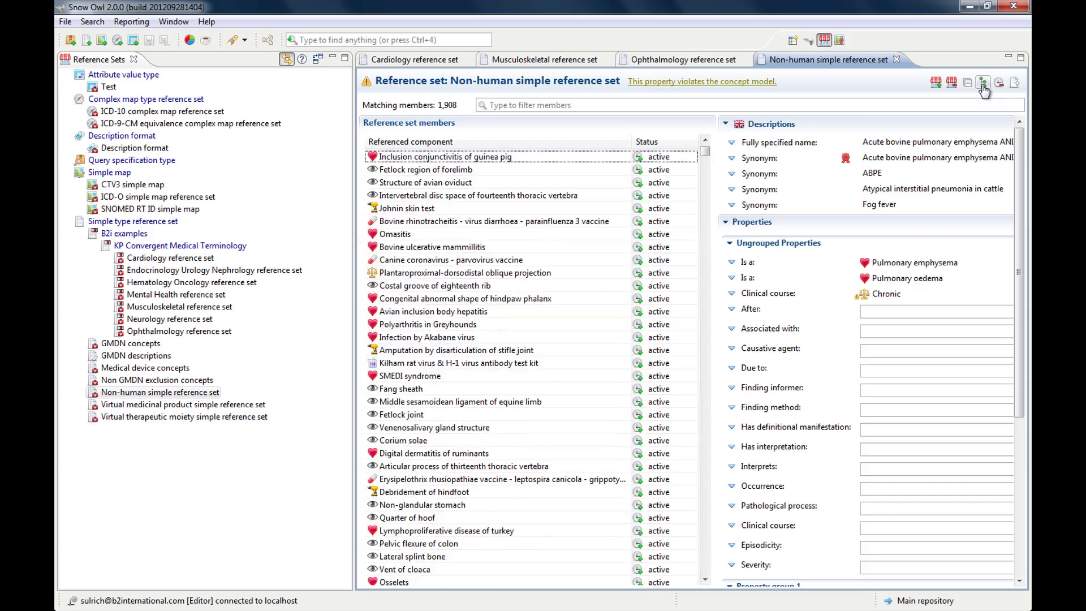
left_click(396, 145)
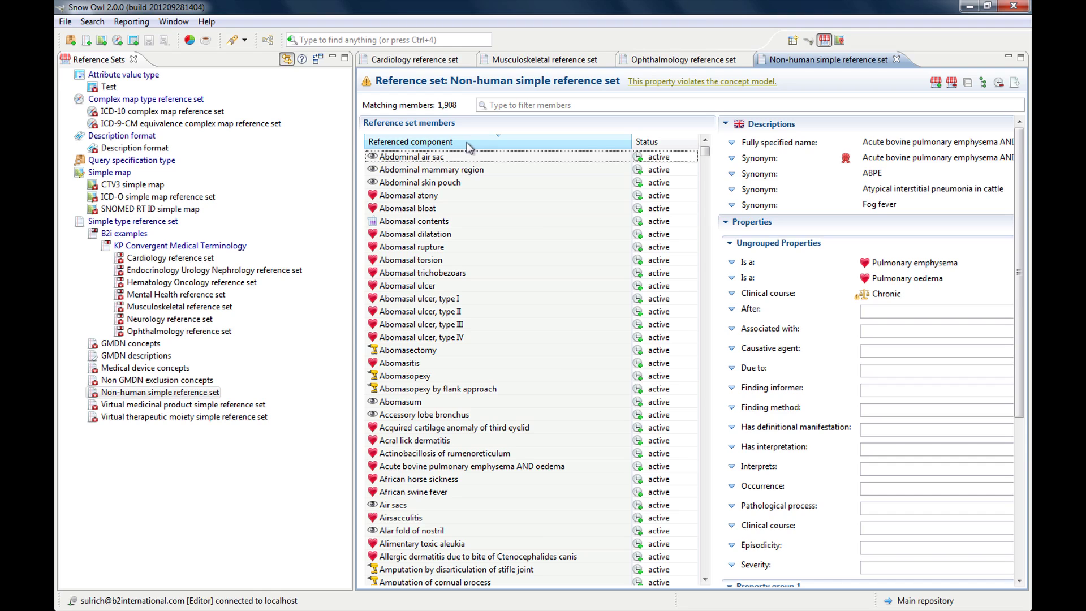
left_click(537, 144)
left_click(538, 147)
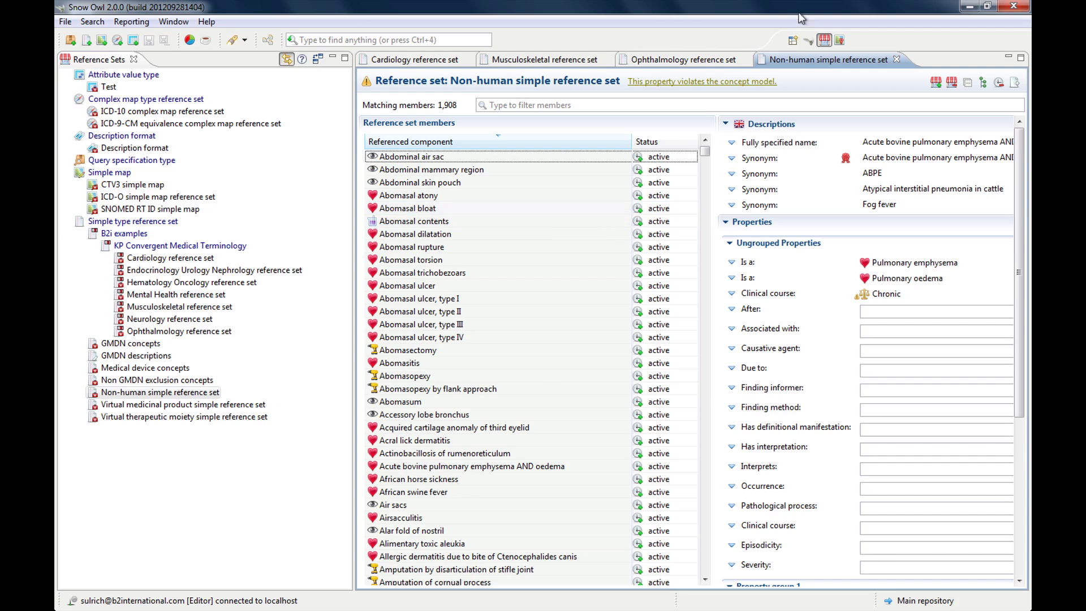
- Switch to the SNOMED CT perspective and add the Explosive force concept under Physical force to the Non-human simple reference set
left_click(809, 42)
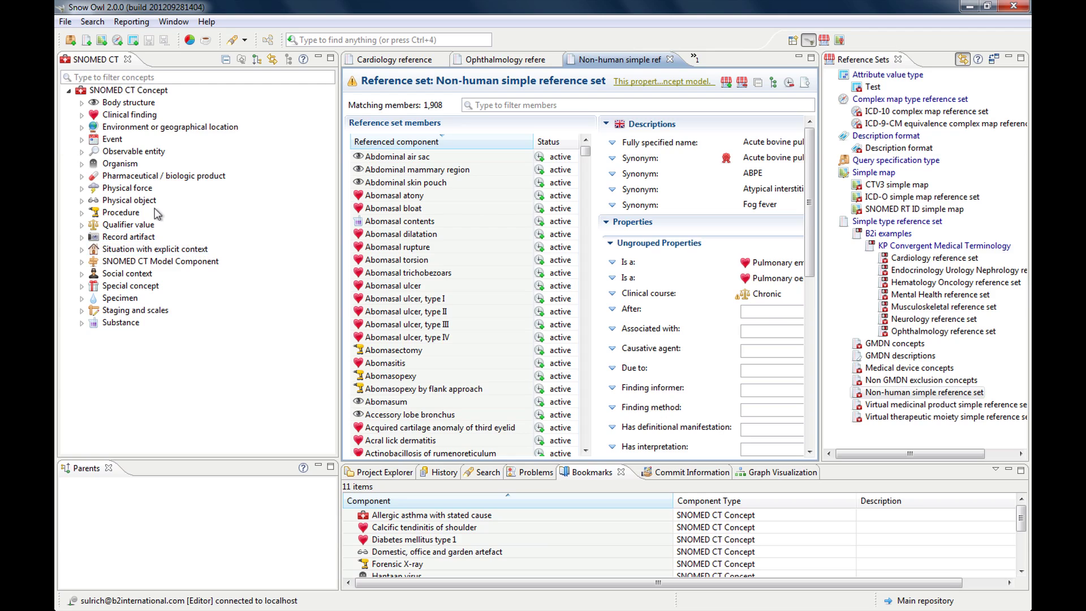
left_click(82, 189)
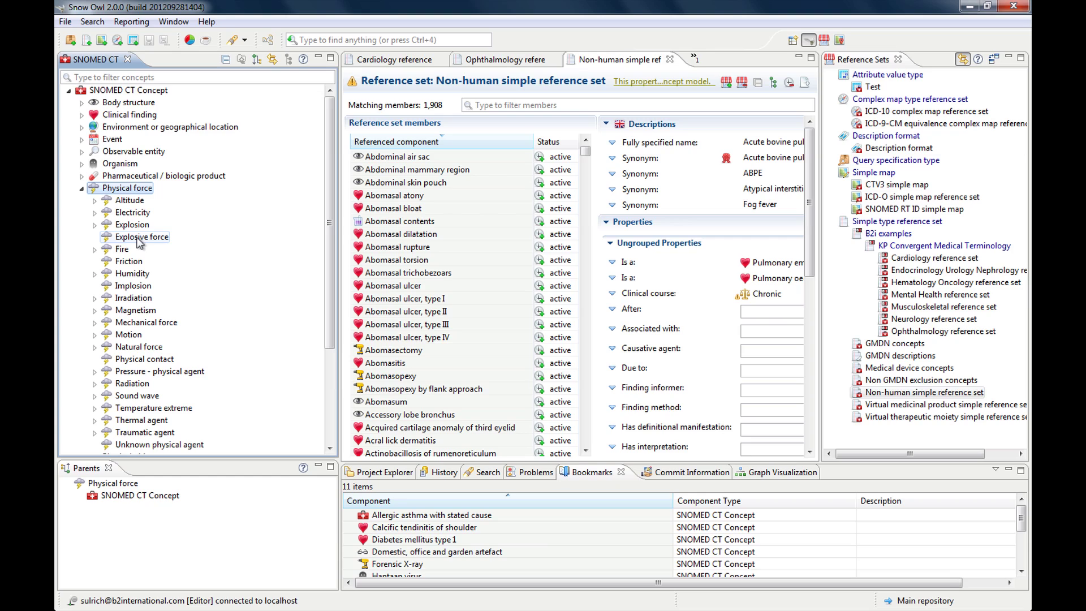
left_click_drag(135, 242, 413, 284)
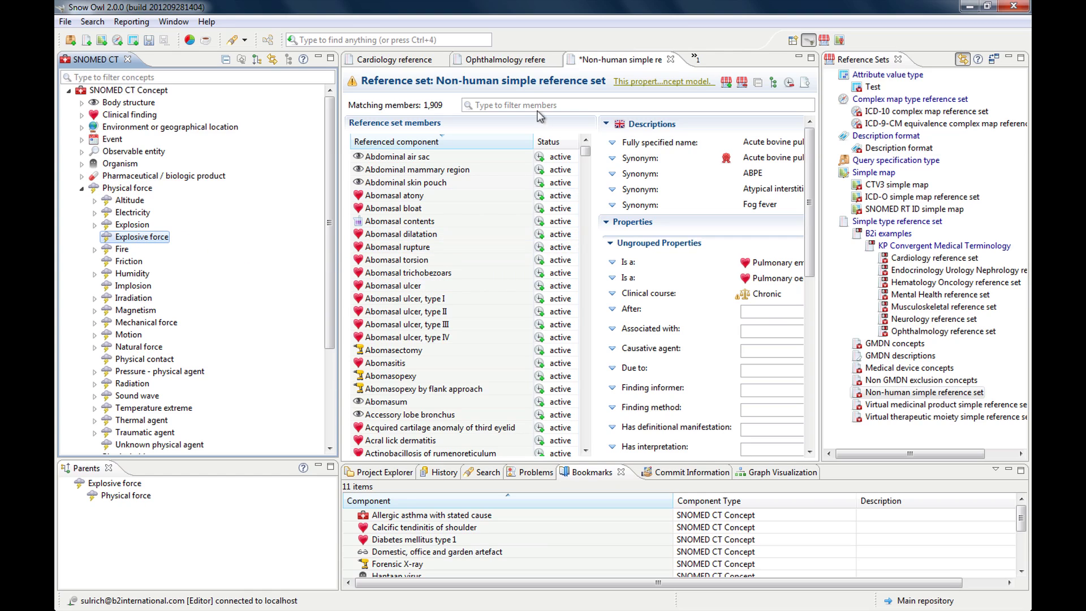
- Filter the Non-human members for "explo" to check for Explosive force, and clear the filter
left_click(515, 107)
type("e")
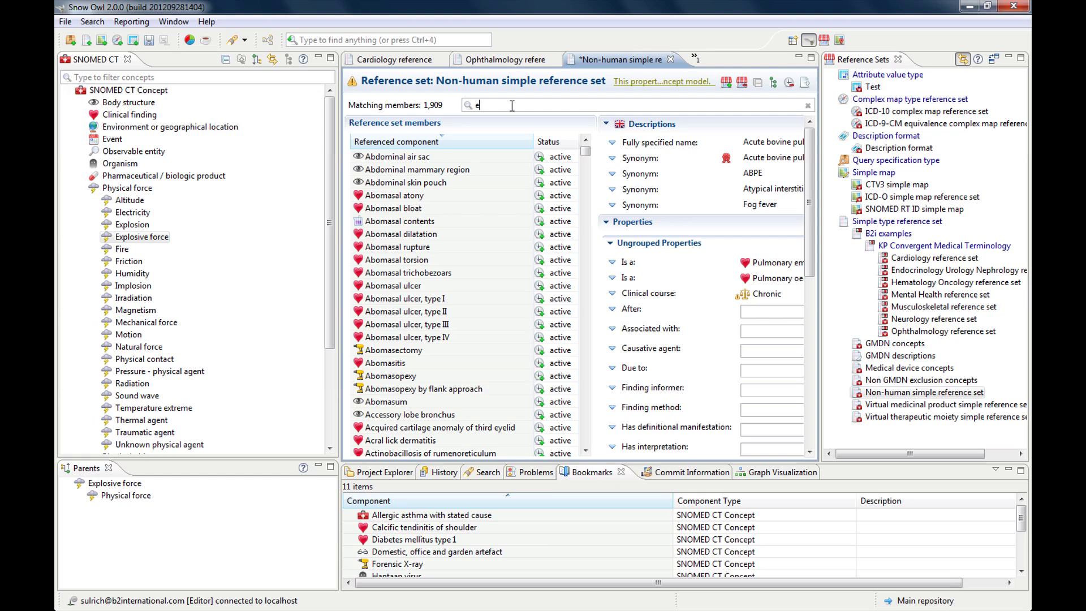
type("xplo")
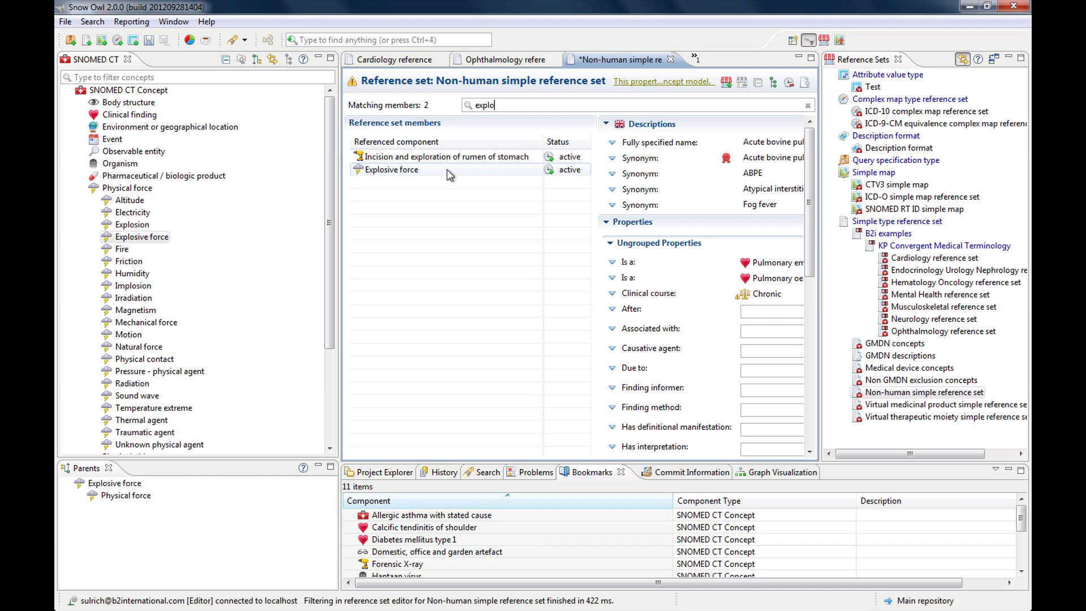
left_click(807, 105)
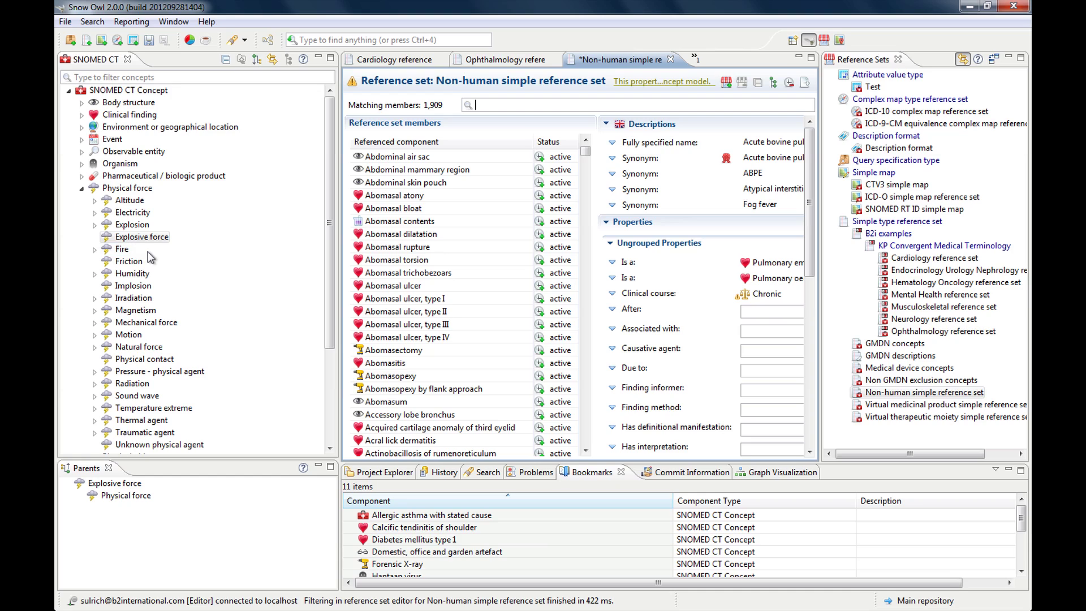
- Add the Fire concept and its descendants to the active reference set, check with the member filter "fire", and clear the filter
right_click(116, 252)
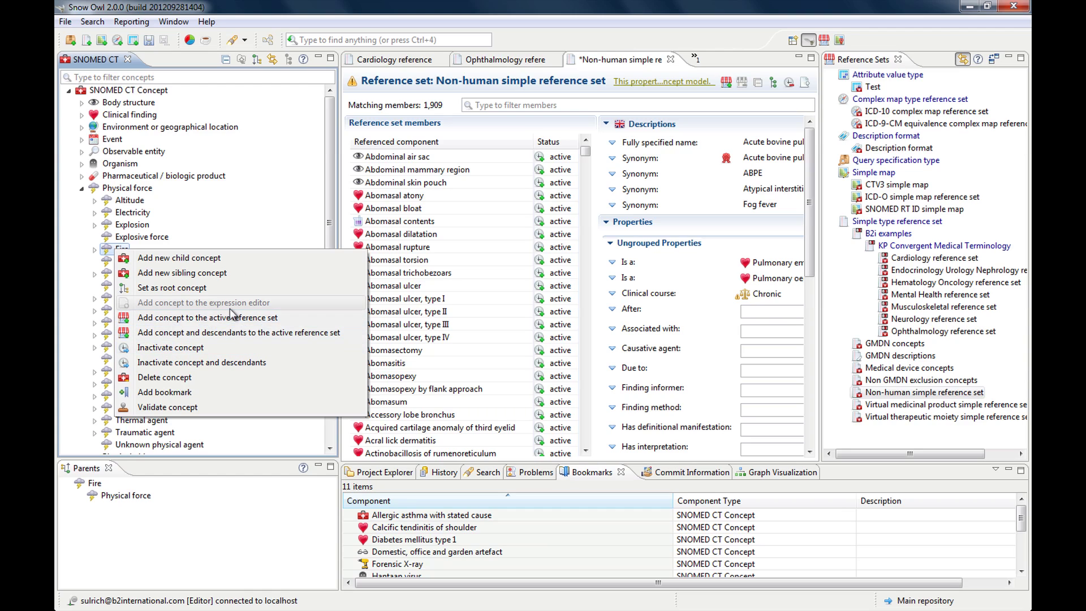
left_click(244, 334)
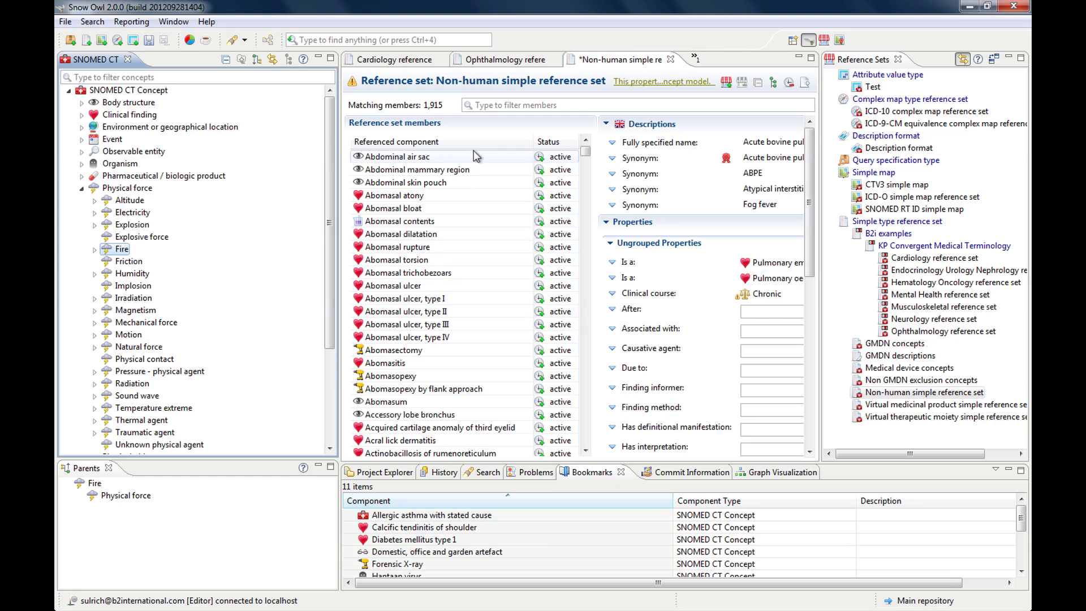
left_click(489, 107)
type("fire")
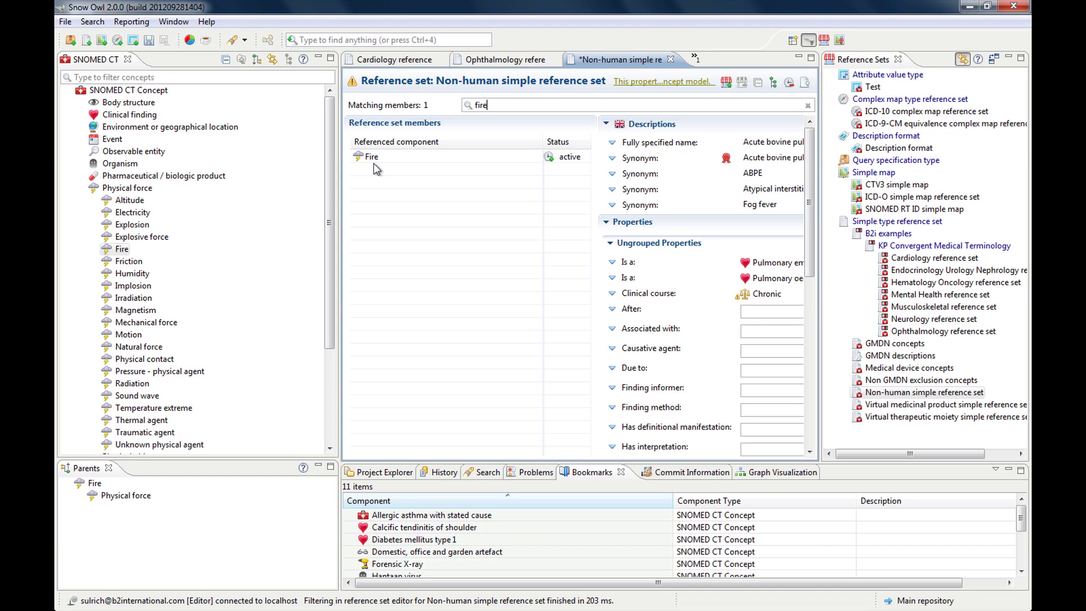
left_click(687, 105)
left_click(808, 105)
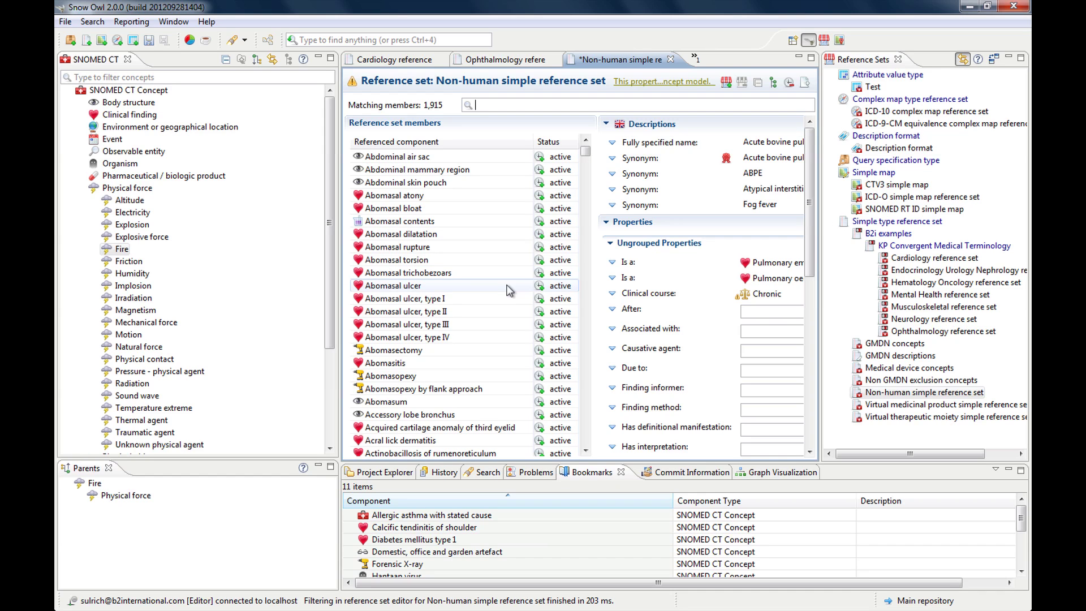
- Maximize the Non-human set editor, enlarge the concept details area, and collapse its Descriptions and Properties sections
double_click(609, 59)
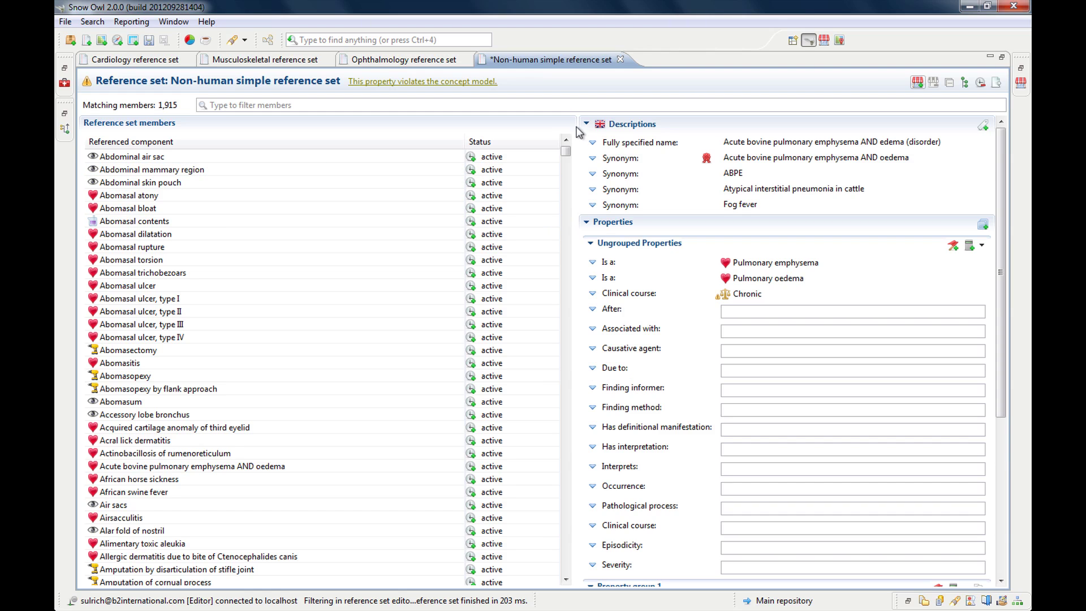
left_click_drag(578, 139, 405, 144)
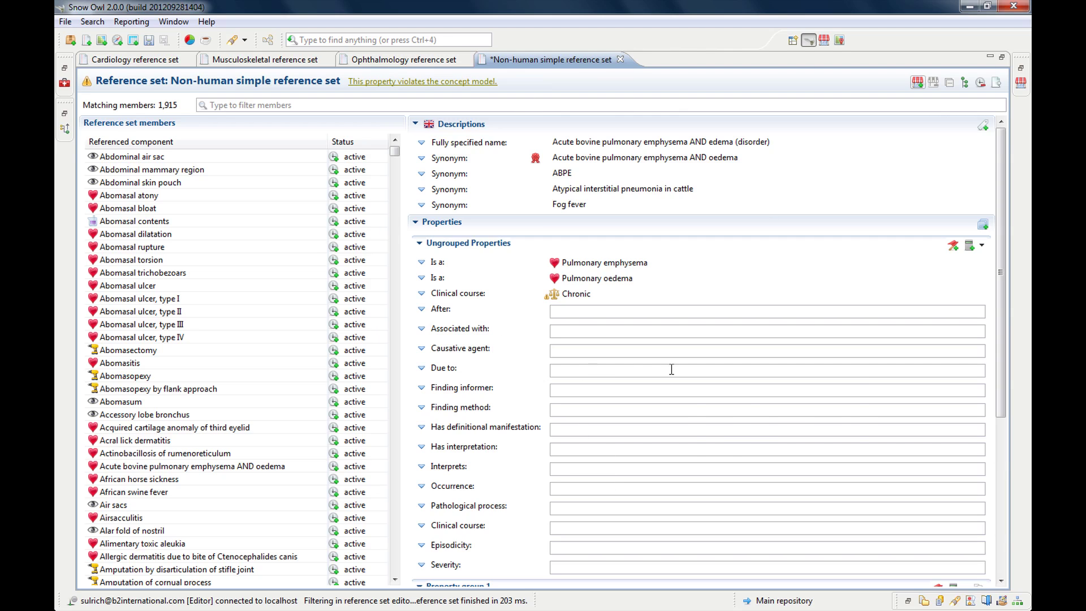
mouse_move(671, 369)
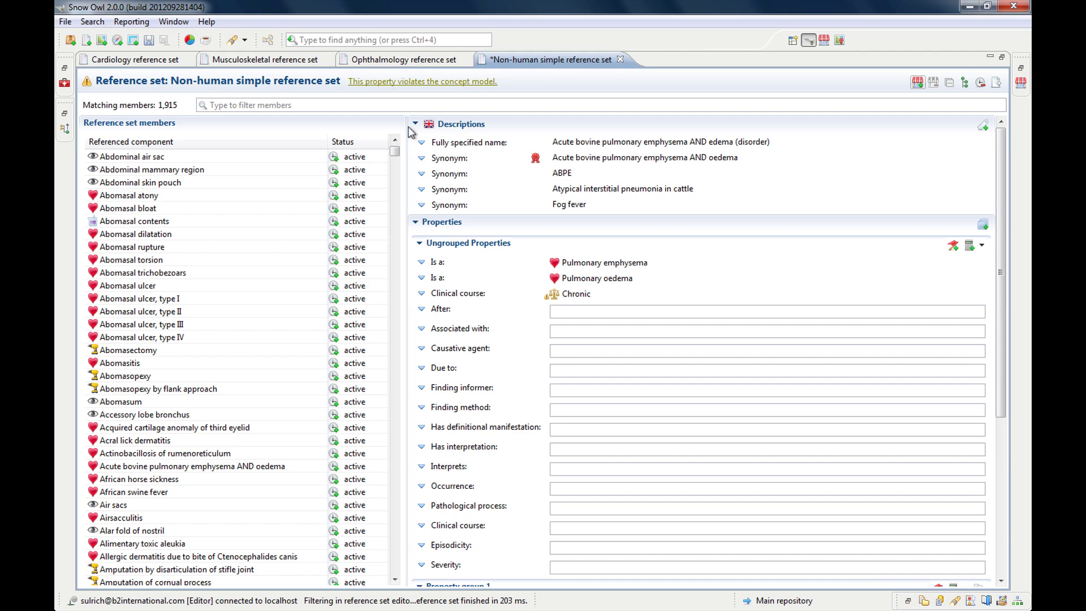
left_click(415, 125)
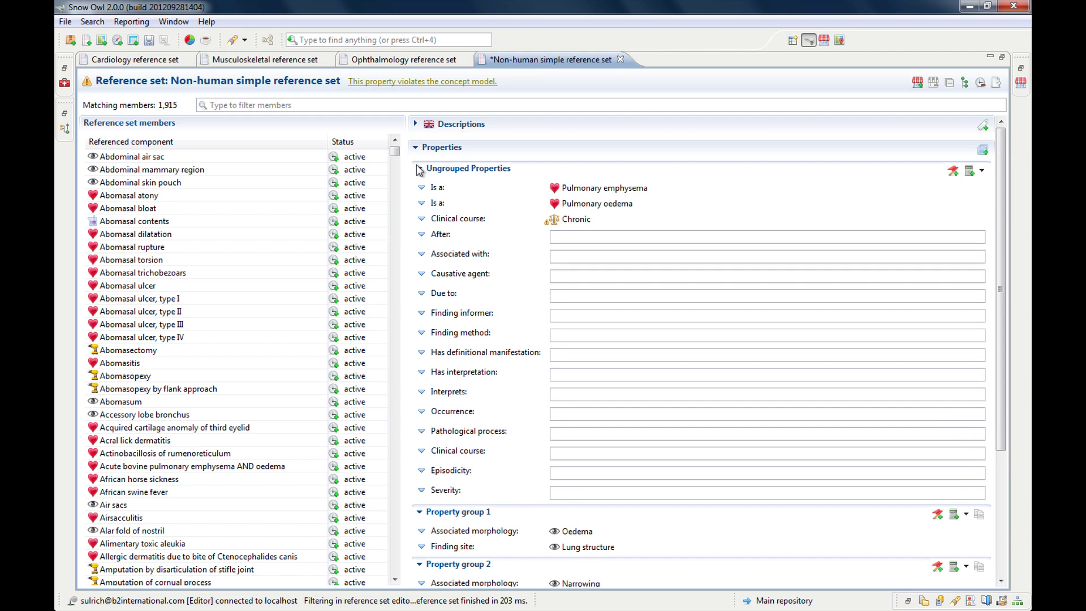
left_click(417, 148)
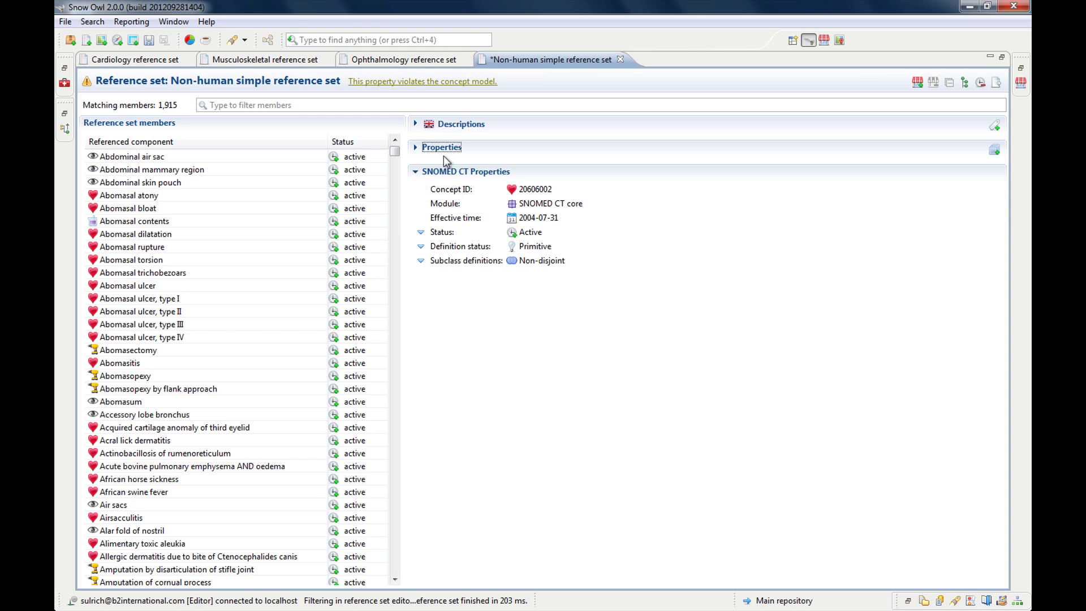
- Expand the concept's Properties section and view the actions available for its first Is a relationship
left_click(415, 148)
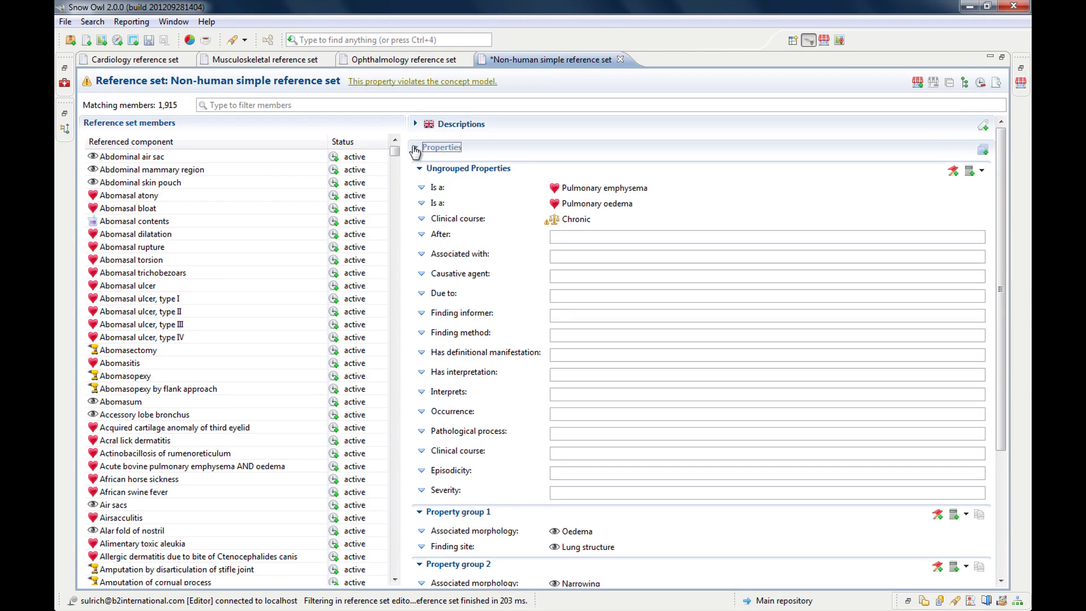
left_click(422, 188)
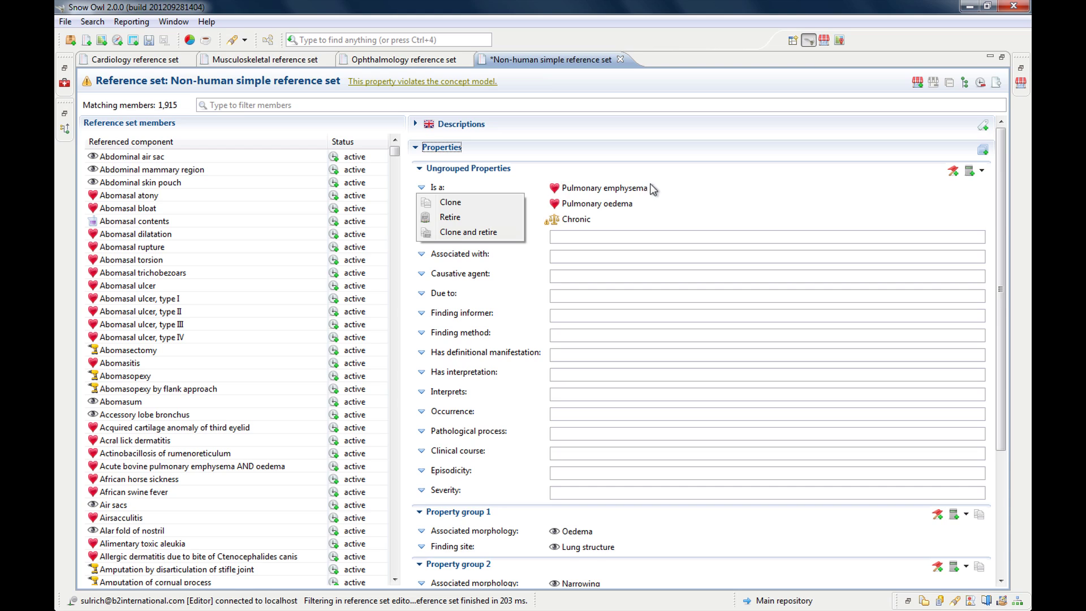
left_click(703, 194)
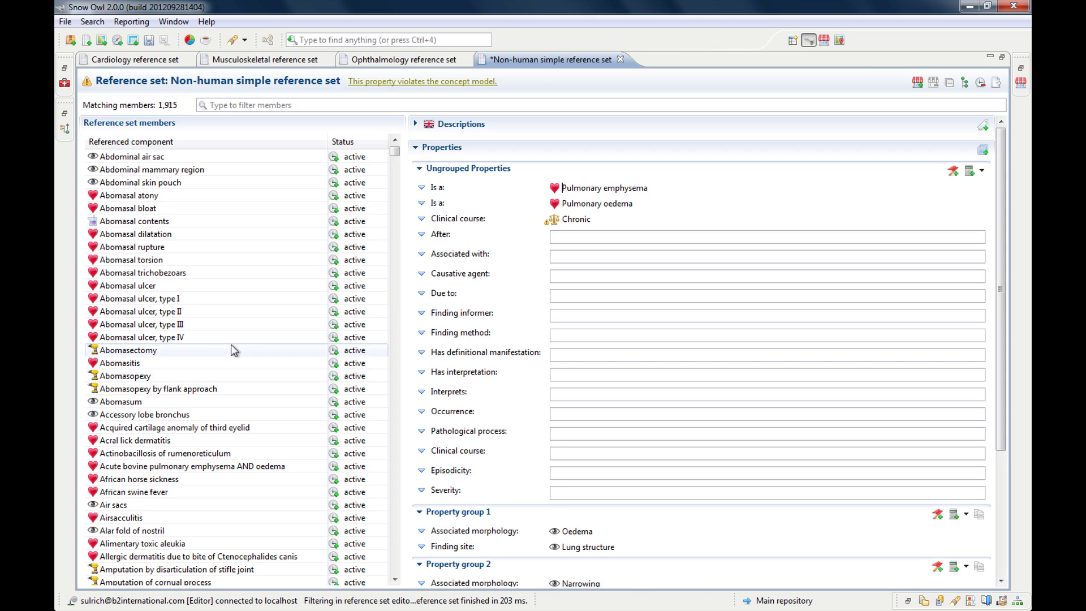
- View Abomasal torsion's overview and mappings in its own editor, and show Abomasal ulcer's details within the Non-human reference set
double_click(135, 261)
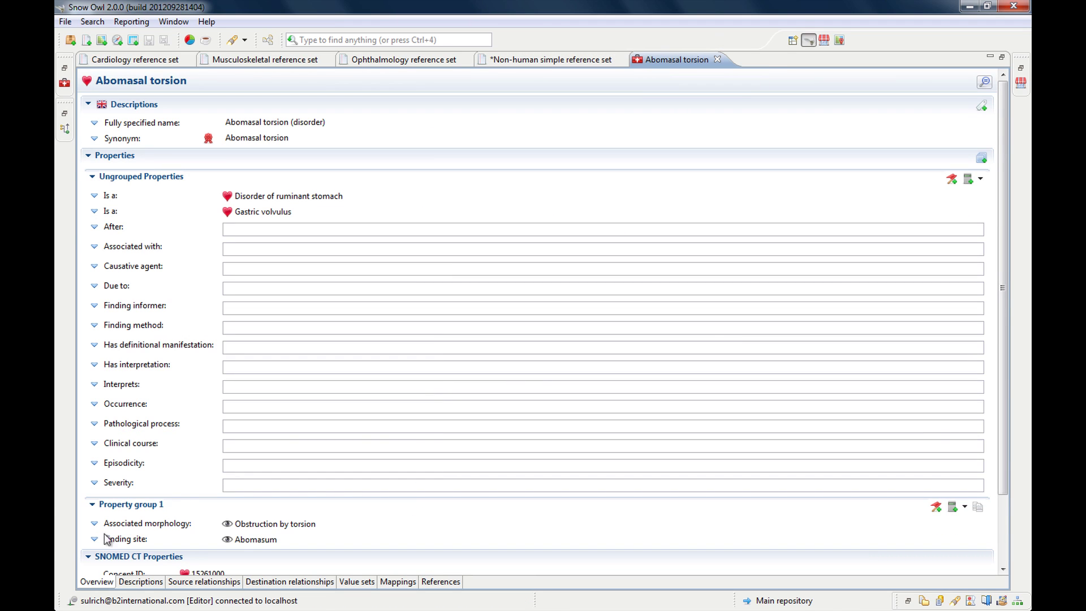
left_click(406, 587)
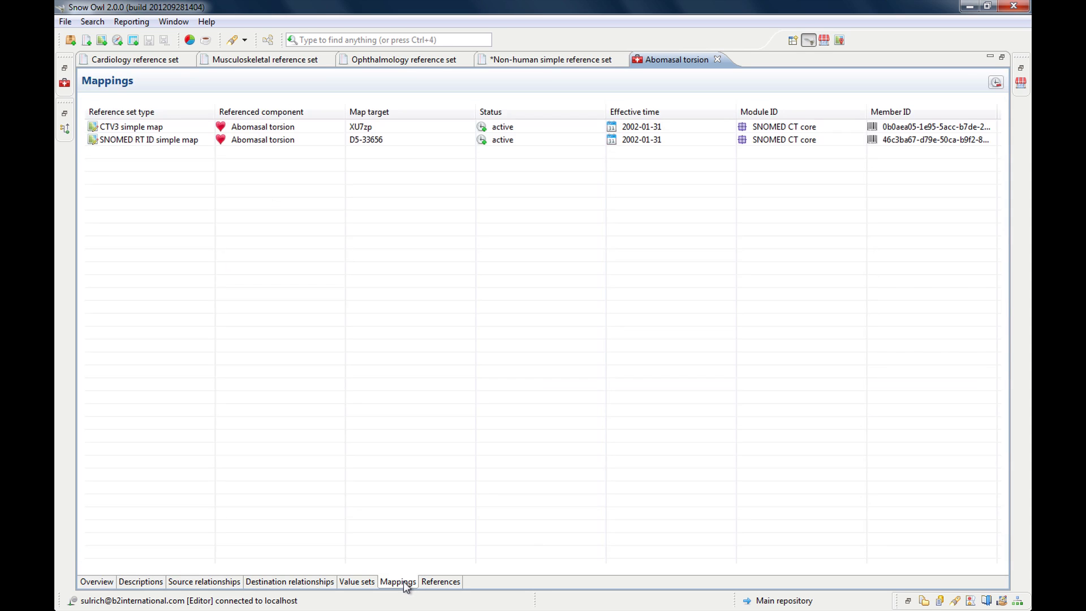
left_click(97, 582)
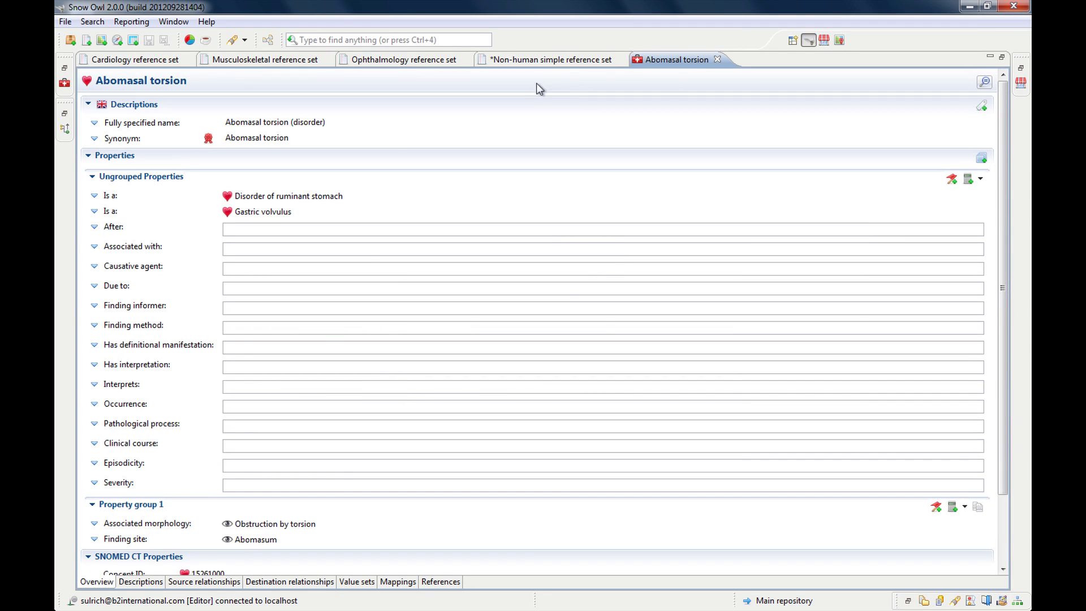
left_click(552, 62)
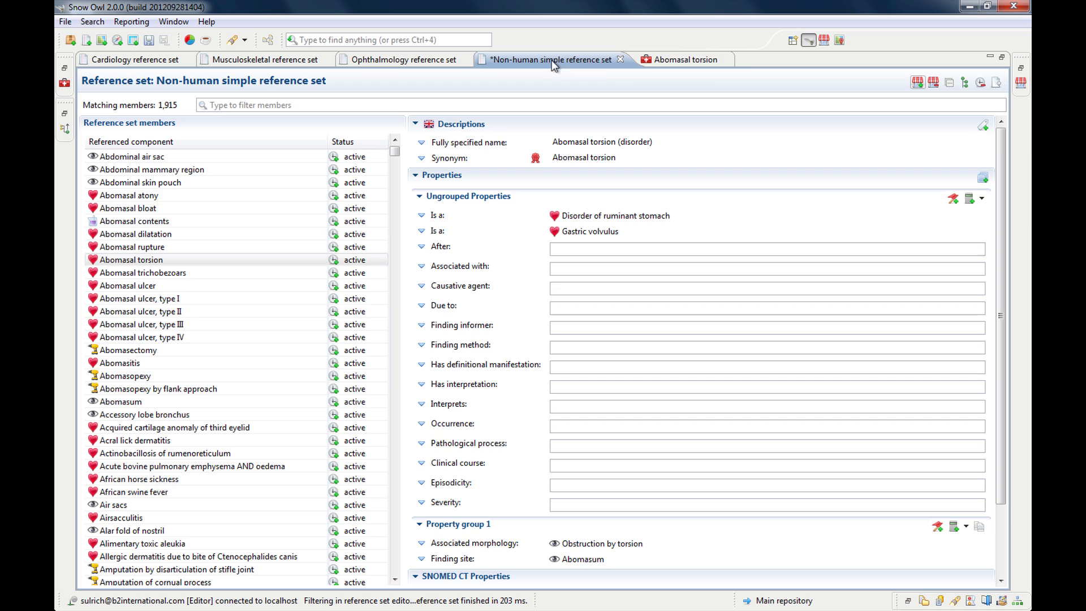
left_click(676, 60)
left_click(556, 61)
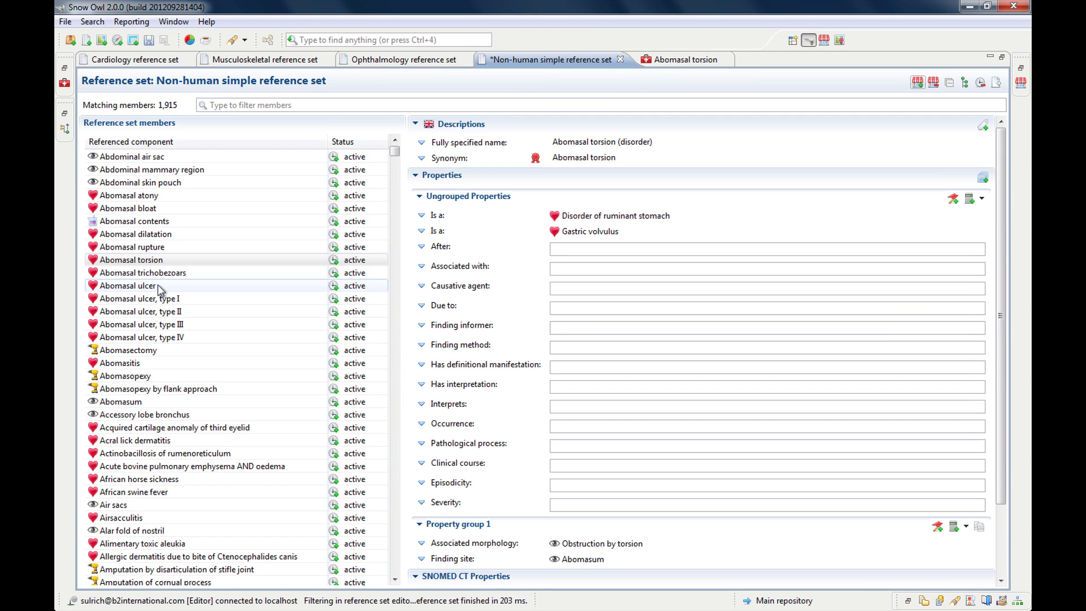
left_click(158, 287)
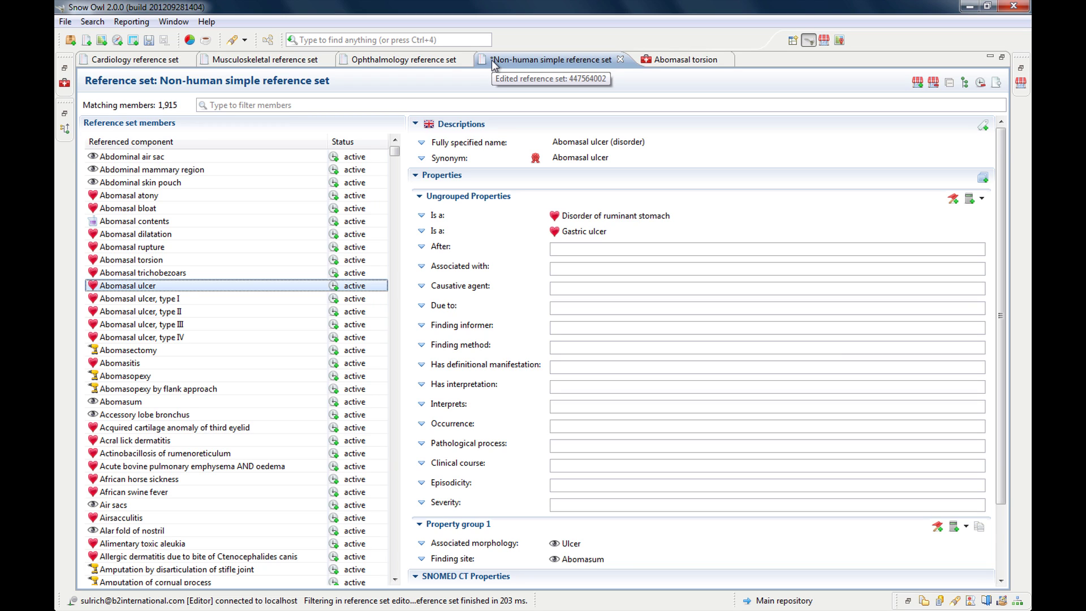
- Save the Non-human simple reference set with an empty commit comment and restore its editor to normal size
left_click(148, 41)
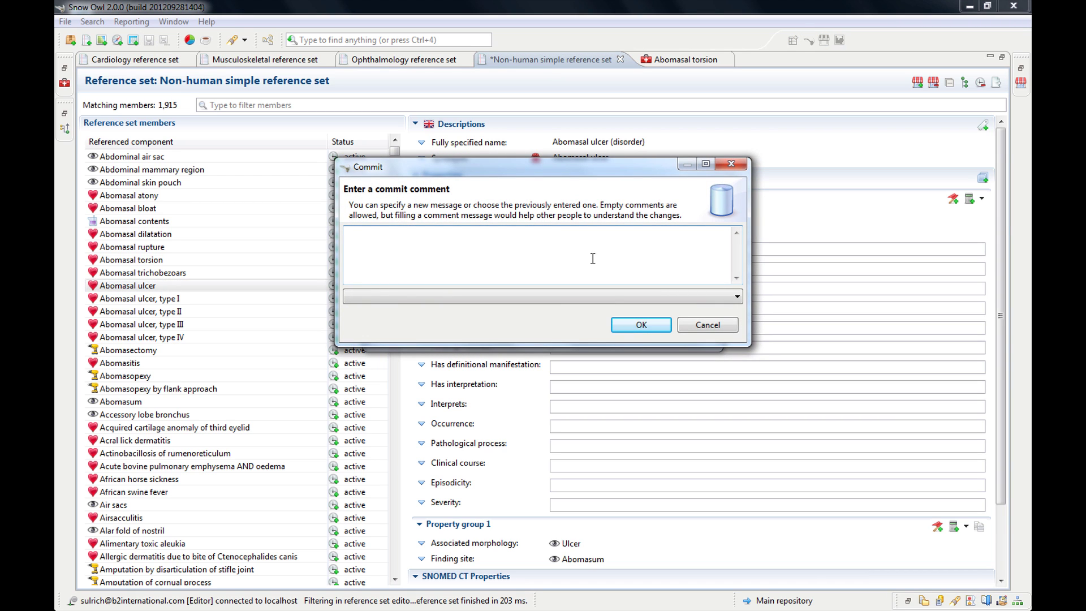
left_click(636, 325)
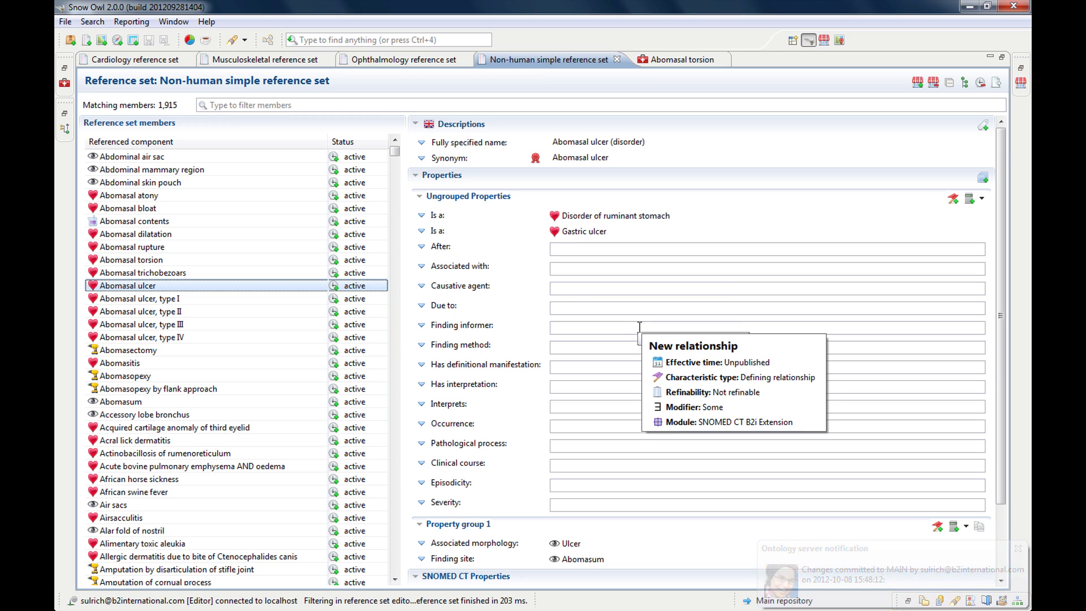
double_click(535, 59)
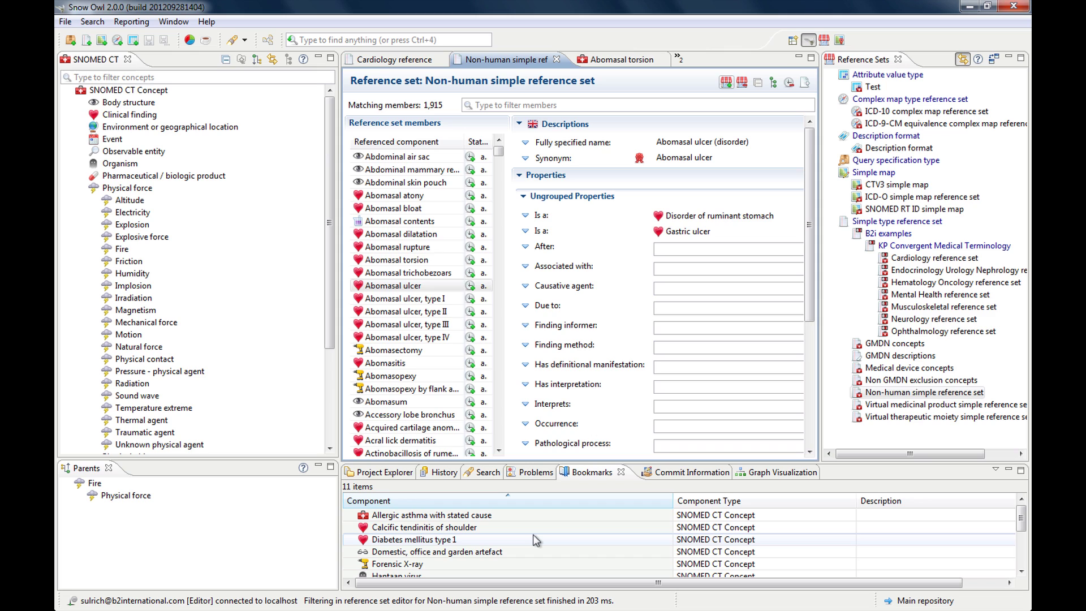
- Open the 06 Findings by site.escg query from Getting started with semantic queries in the B2i examples project and run it
left_click(483, 472)
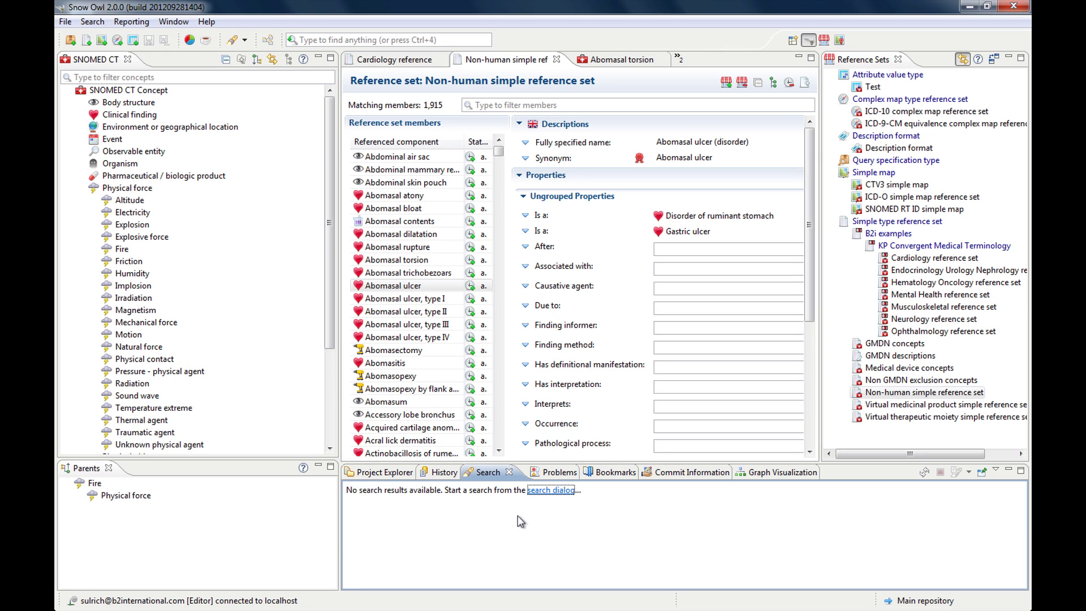
left_click(373, 472)
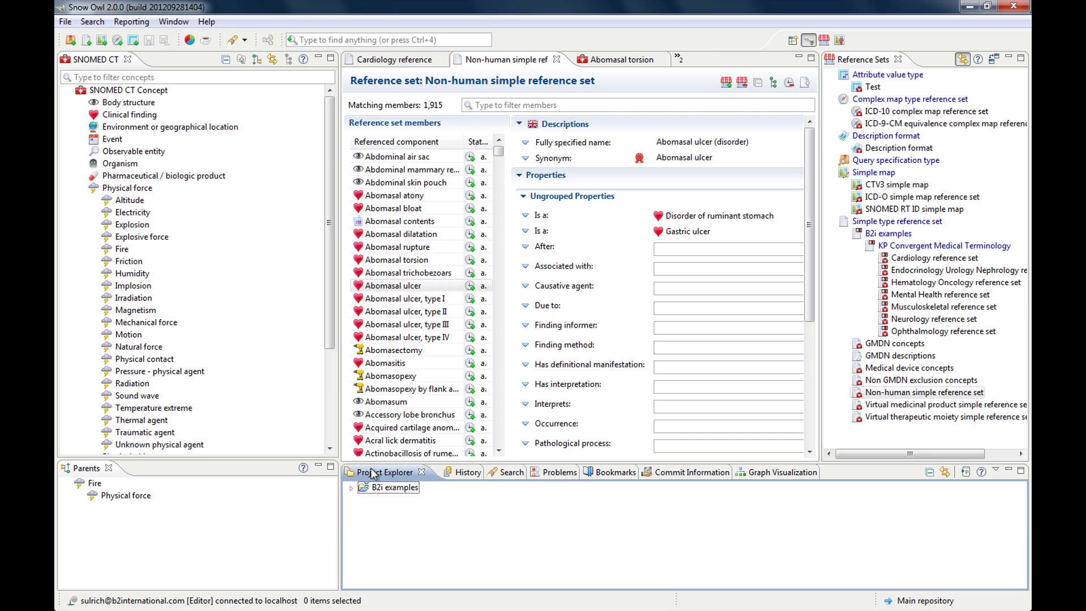
left_click(379, 491)
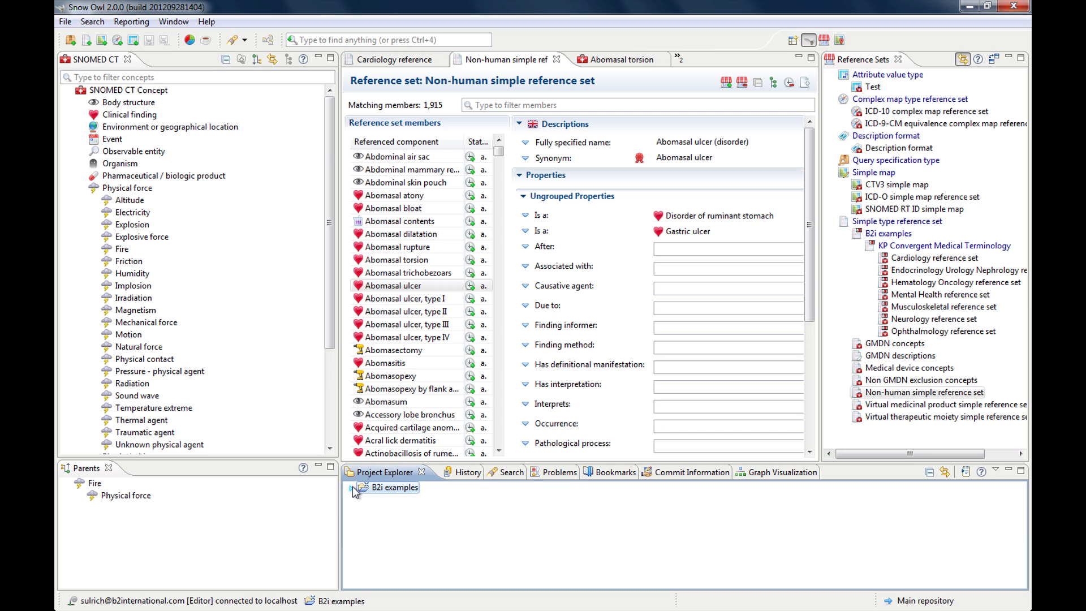
left_click(352, 487)
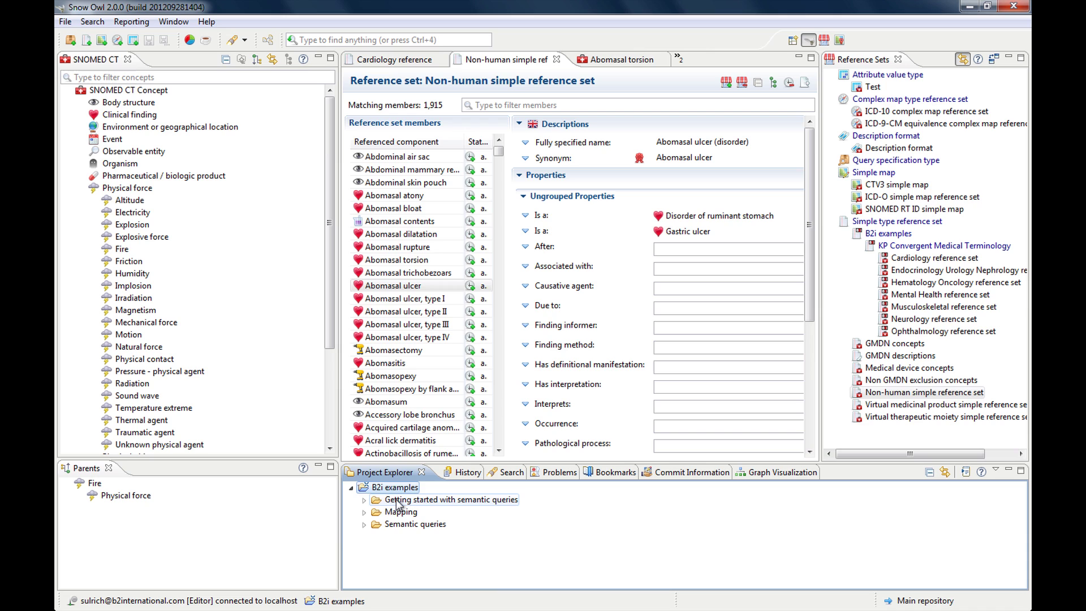
left_click(399, 501)
left_click(364, 500)
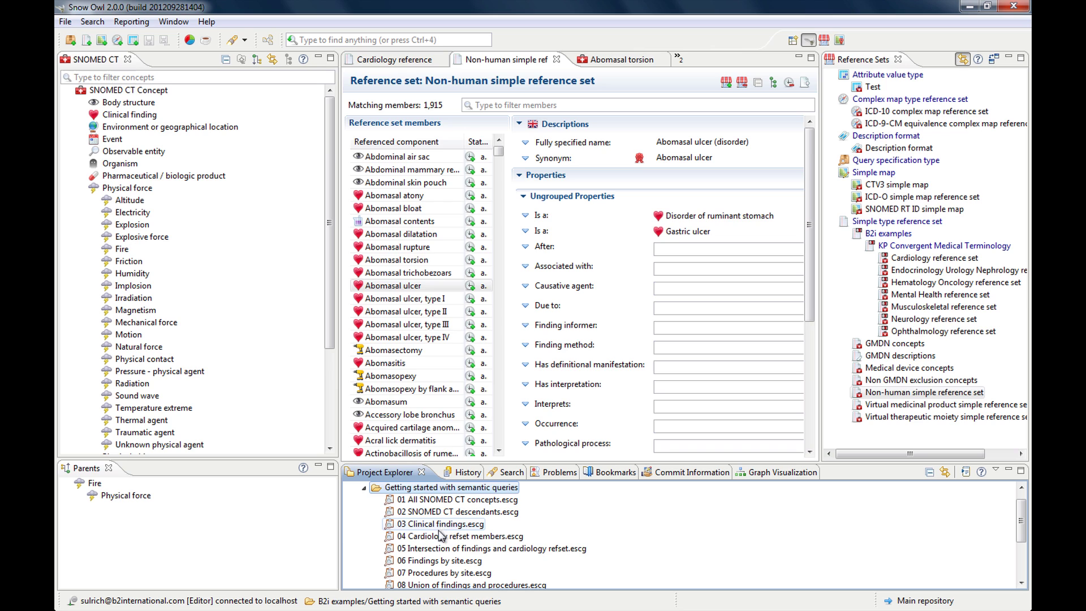
double_click(438, 565)
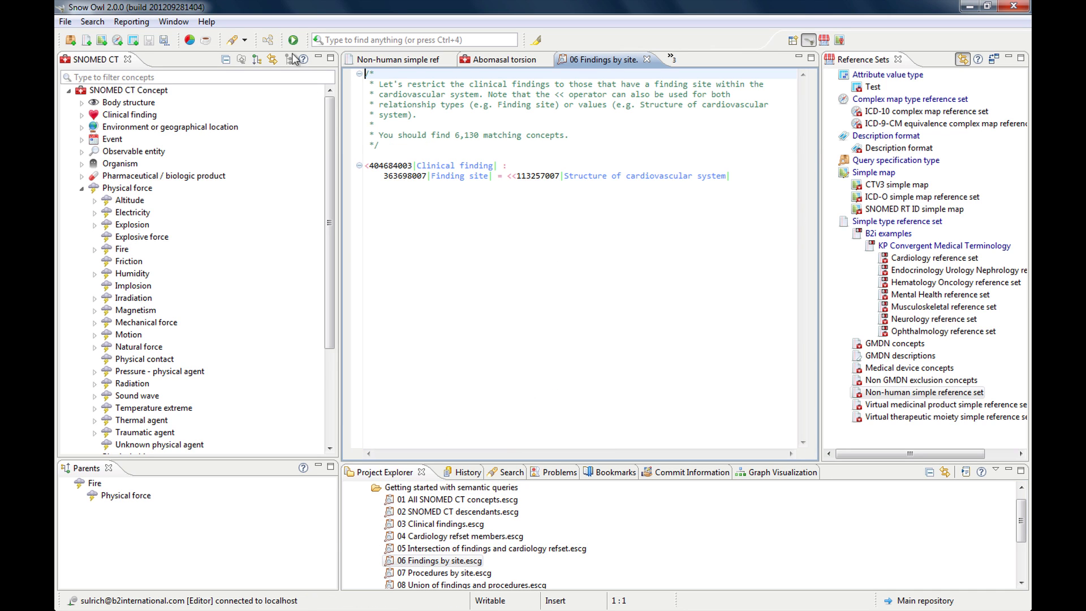
left_click(293, 40)
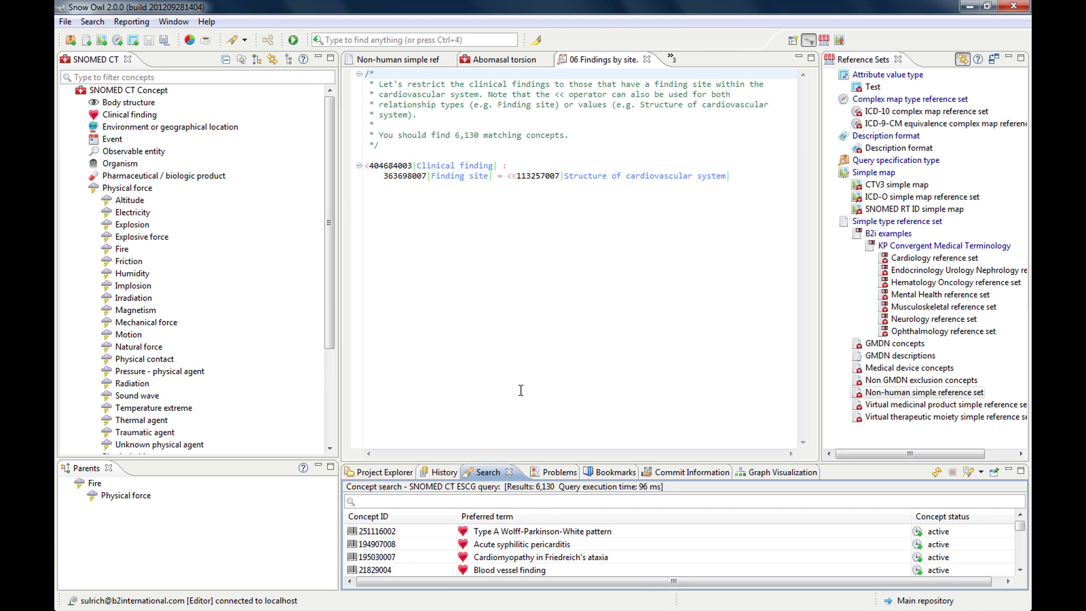
- Add all results of the findings-by-site query to the Non-human simple reference set and dismiss the redundant members notice
left_click(399, 61)
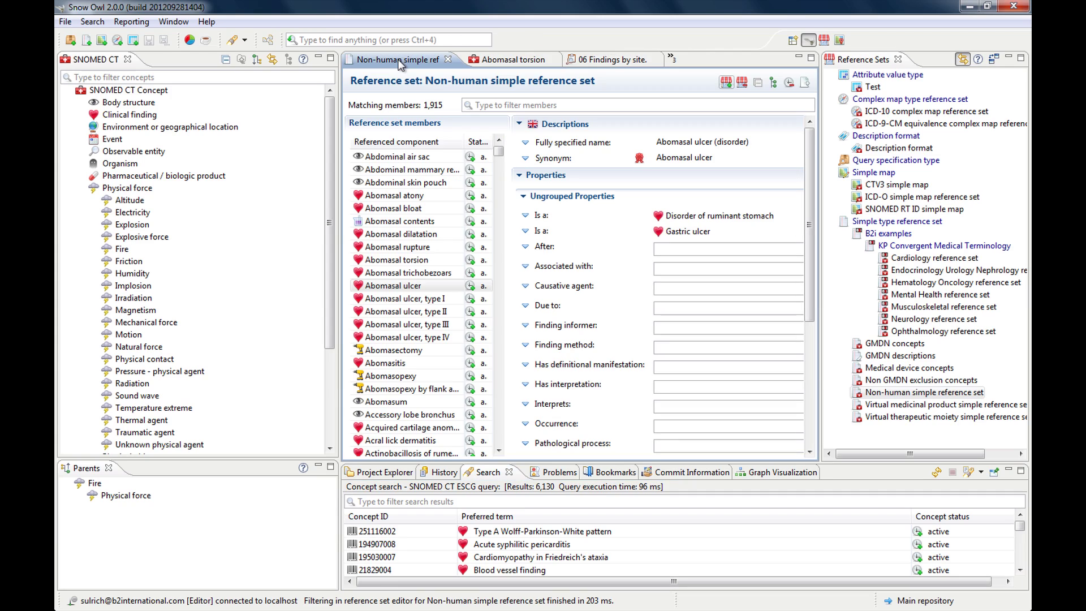
right_click(555, 535)
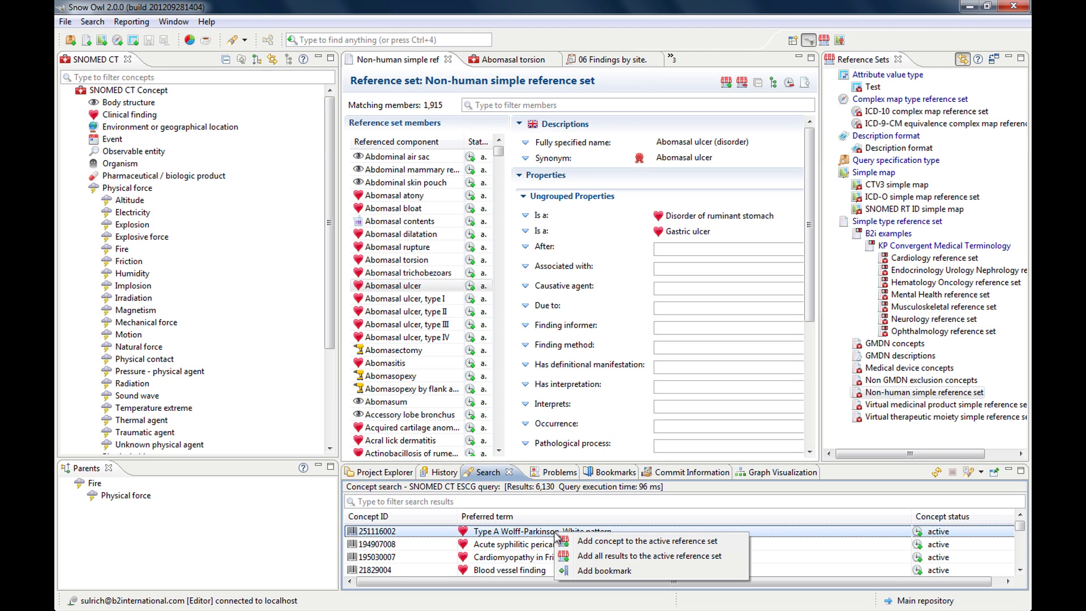
left_click(610, 559)
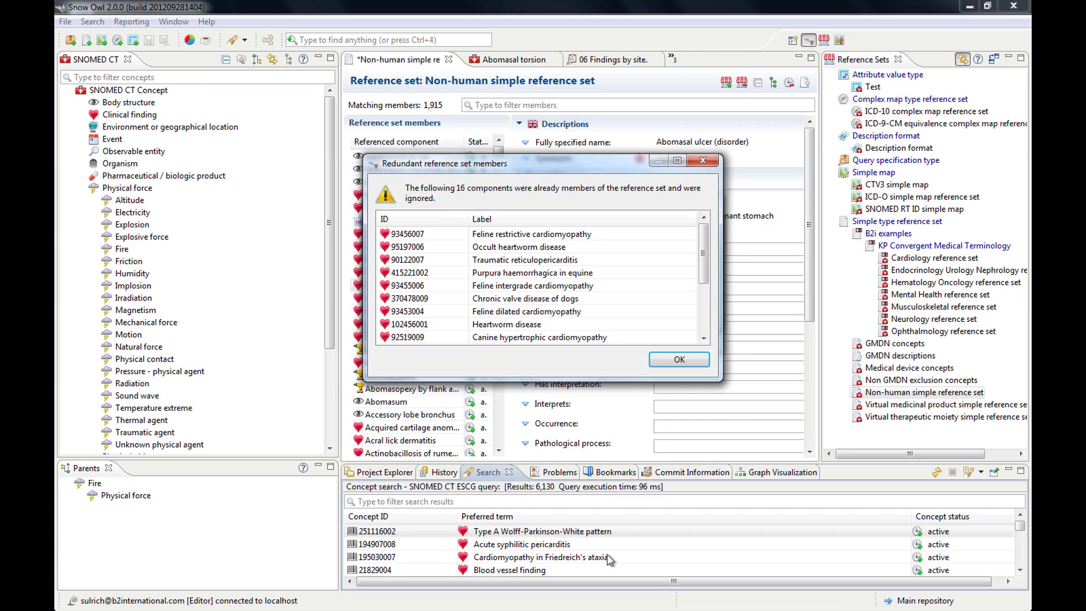
left_click(680, 360)
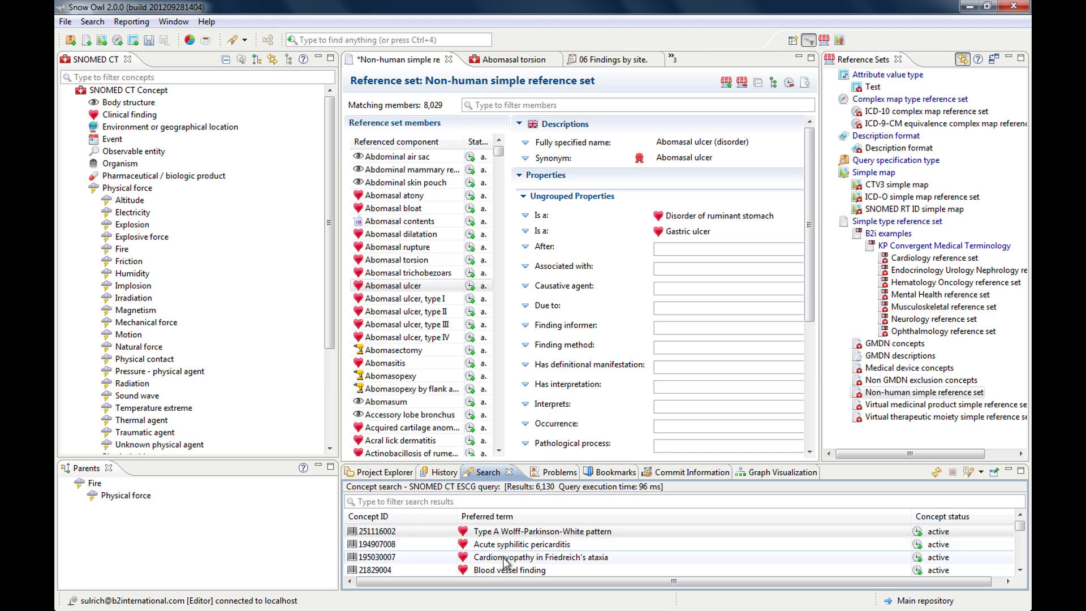
- Review the options for adding the Humidity concept and its descendants to the active reference set without applying any
left_click(546, 532)
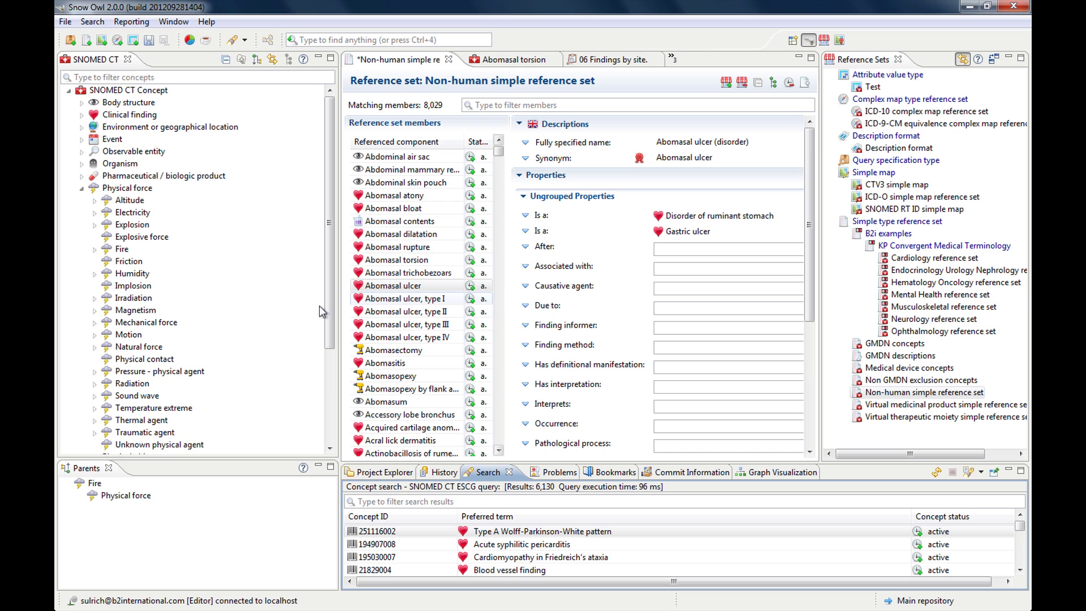
right_click(121, 276)
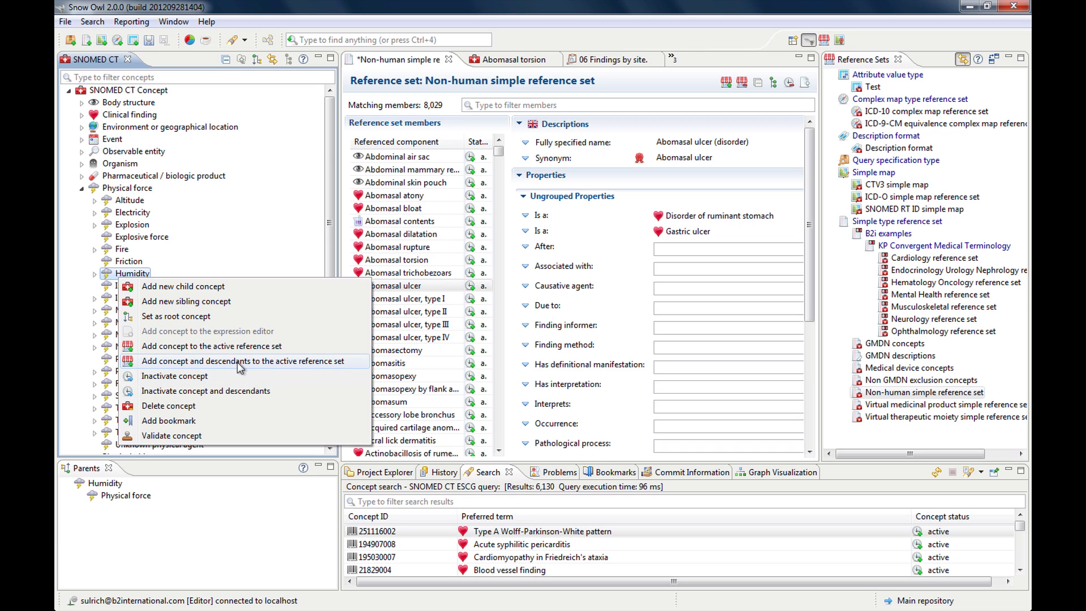
left_click(284, 216)
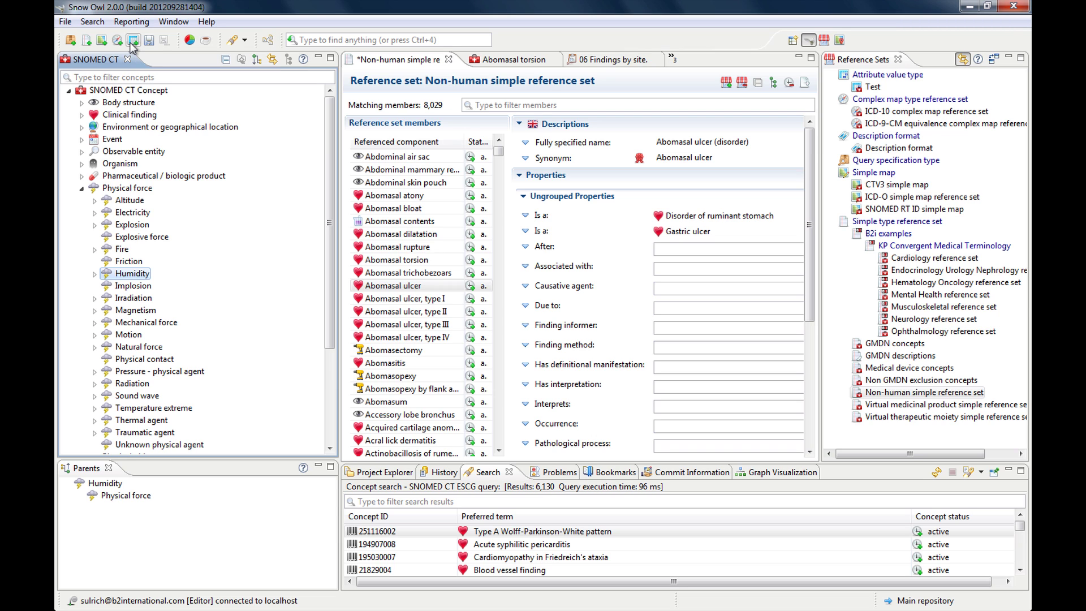
- Create a simple type reference set named Test 2 with SNOMED CT Concept as component type, committed with an empty comment
left_click(87, 42)
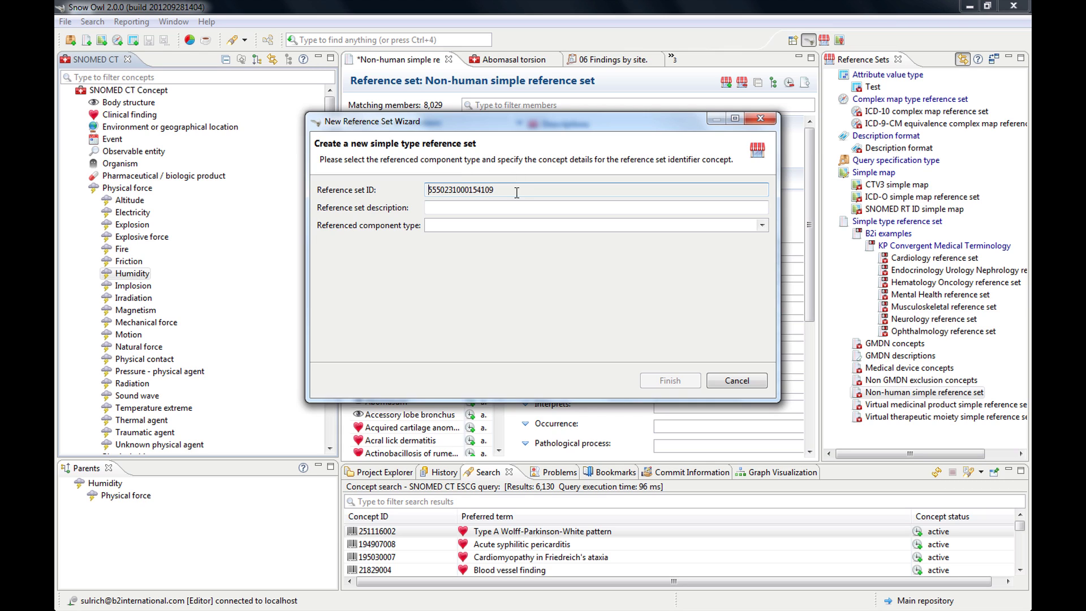
left_click(446, 202)
left_click(442, 206)
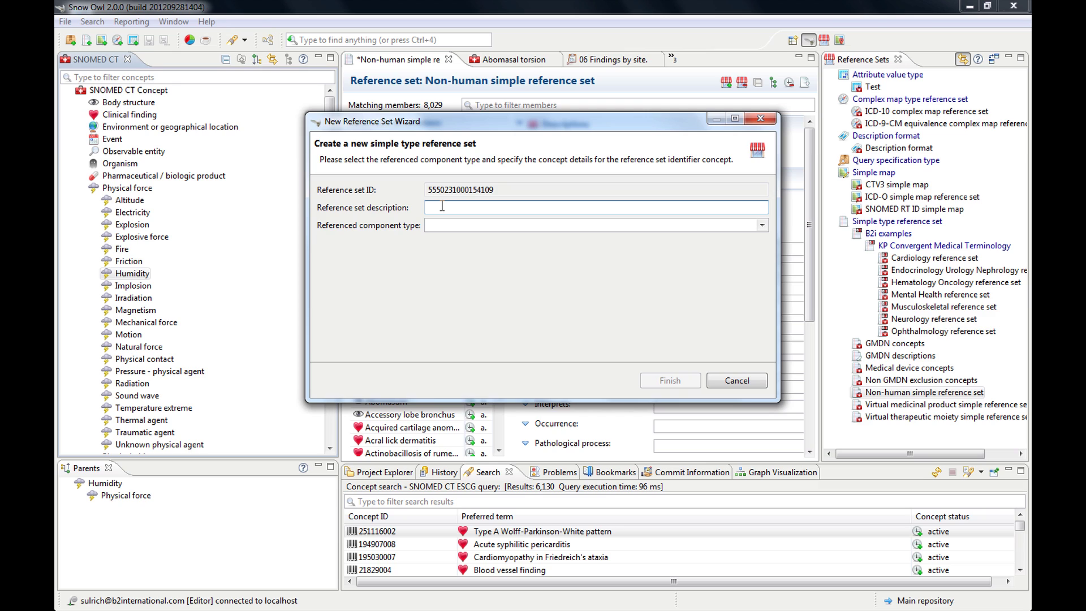
type("Test")
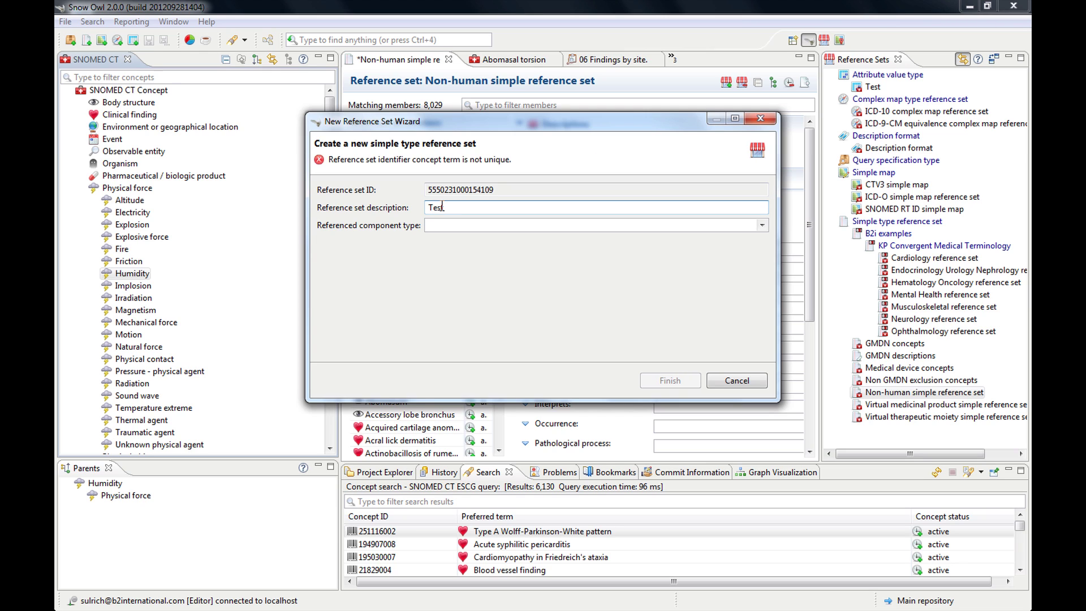
type(" 2")
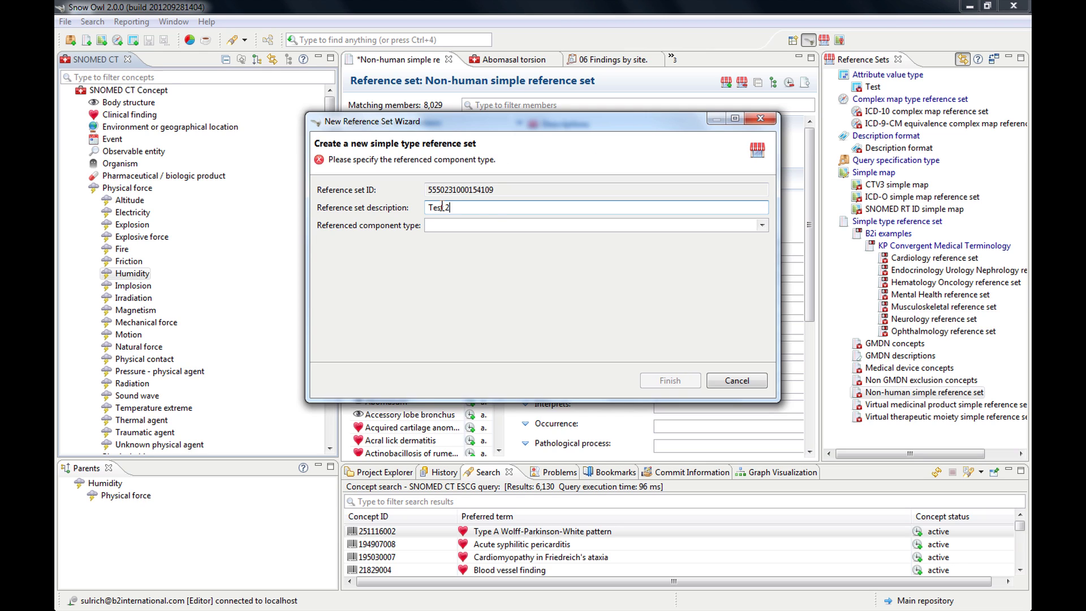
left_click(763, 226)
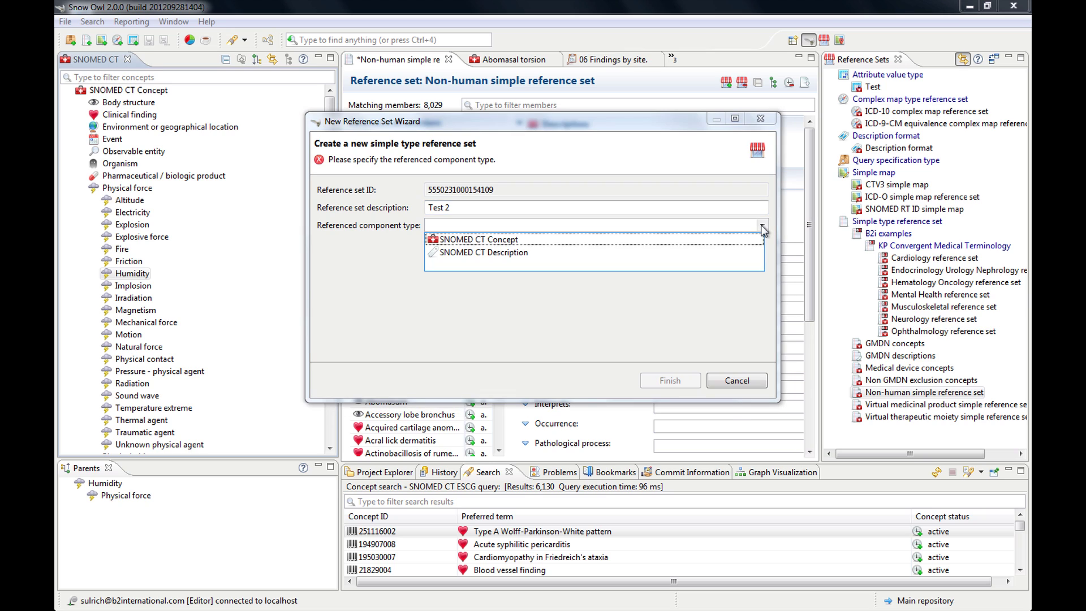
left_click(732, 239)
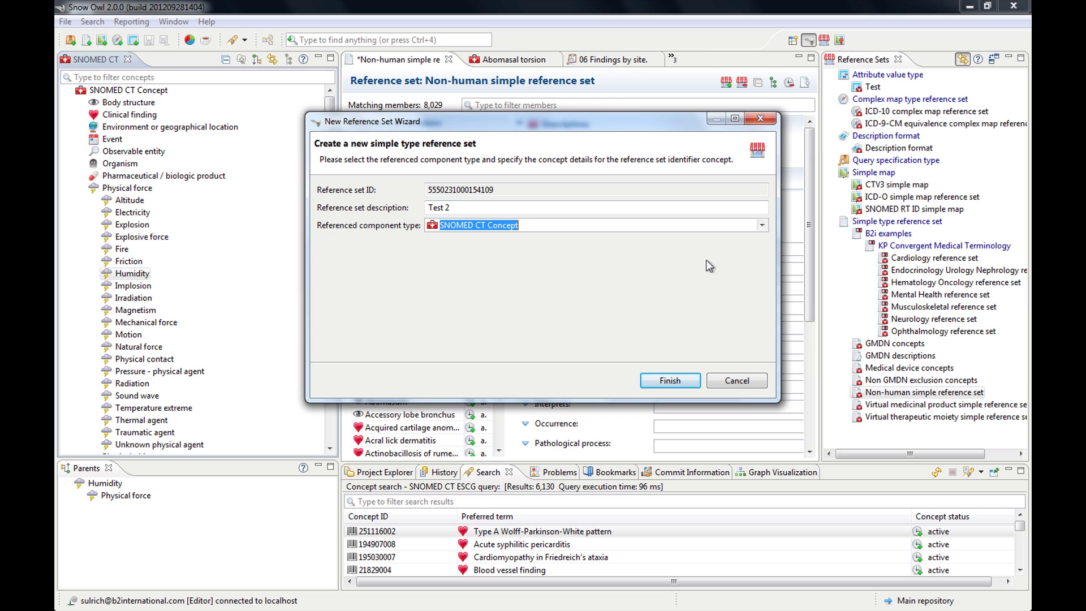
left_click(668, 380)
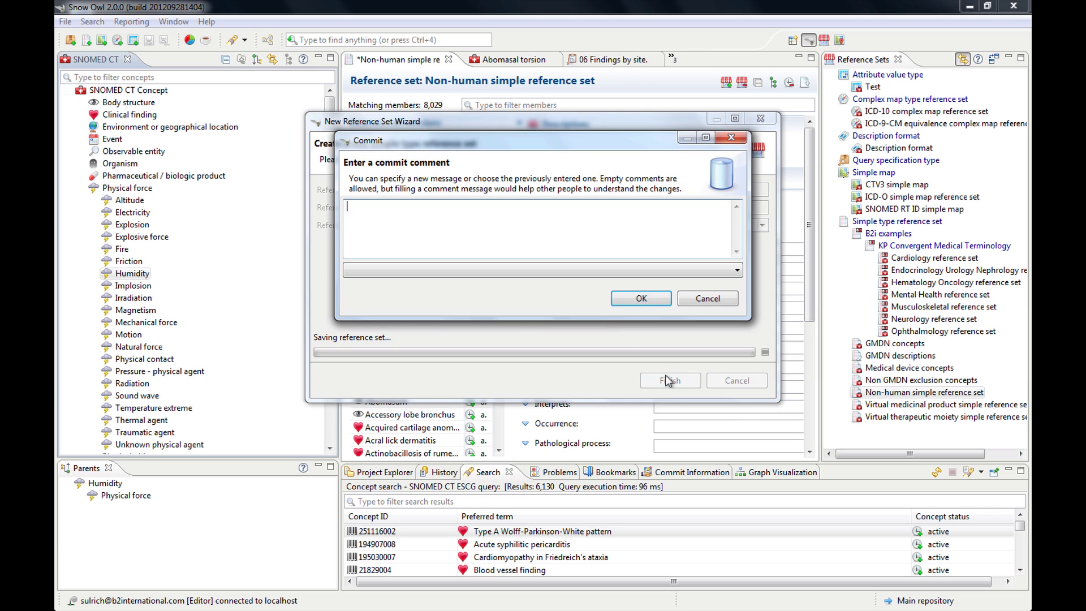
left_click(641, 299)
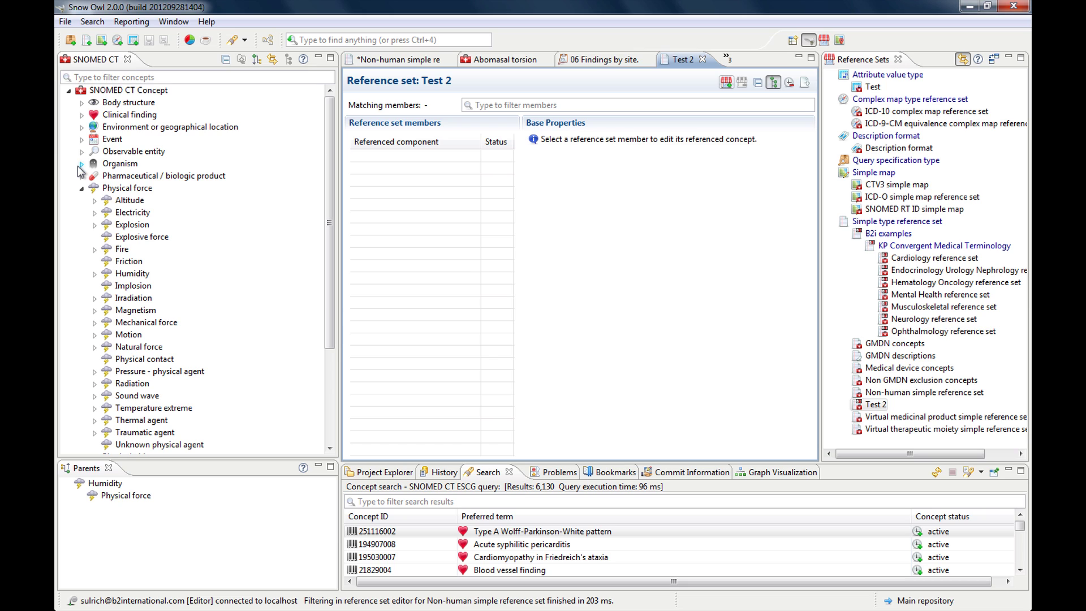
- Add the Microorganism concept under Organism and its descendants to the Test 2 reference set, committing with an empty comment
double_click(119, 163)
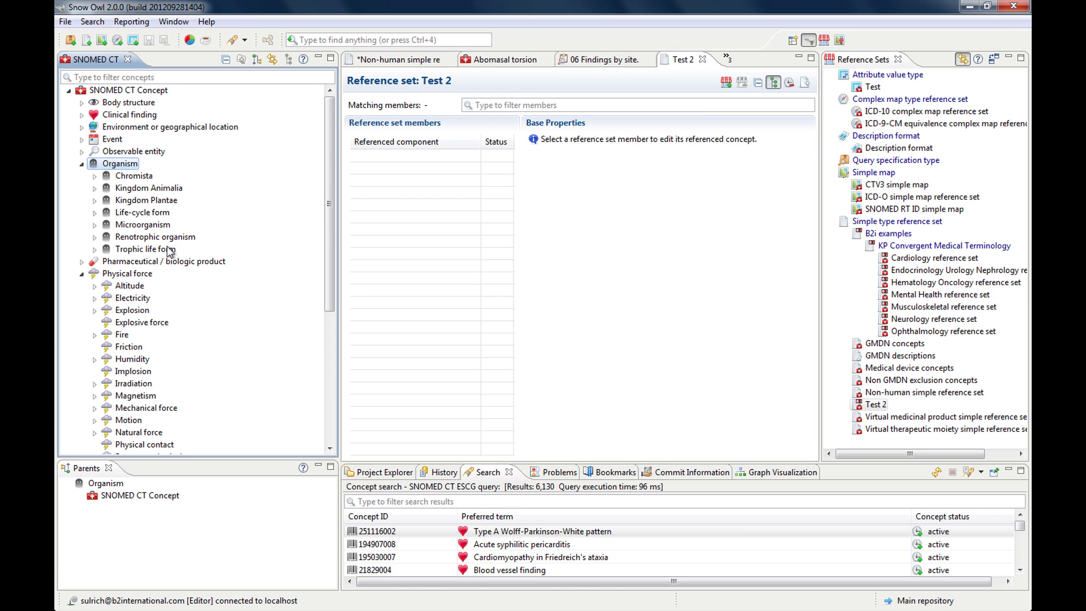
right_click(119, 225)
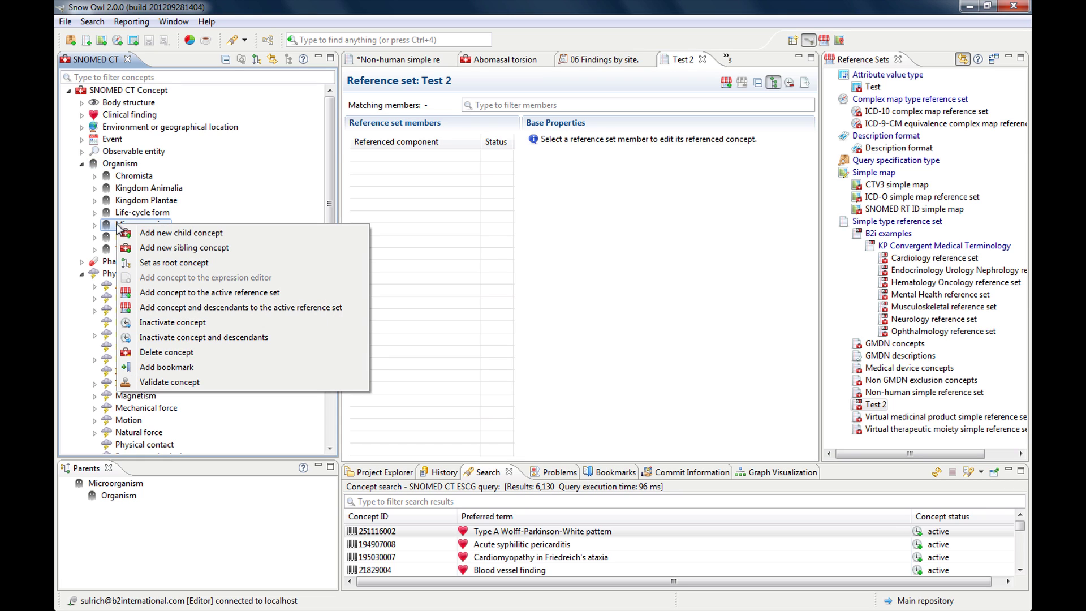
left_click(169, 311)
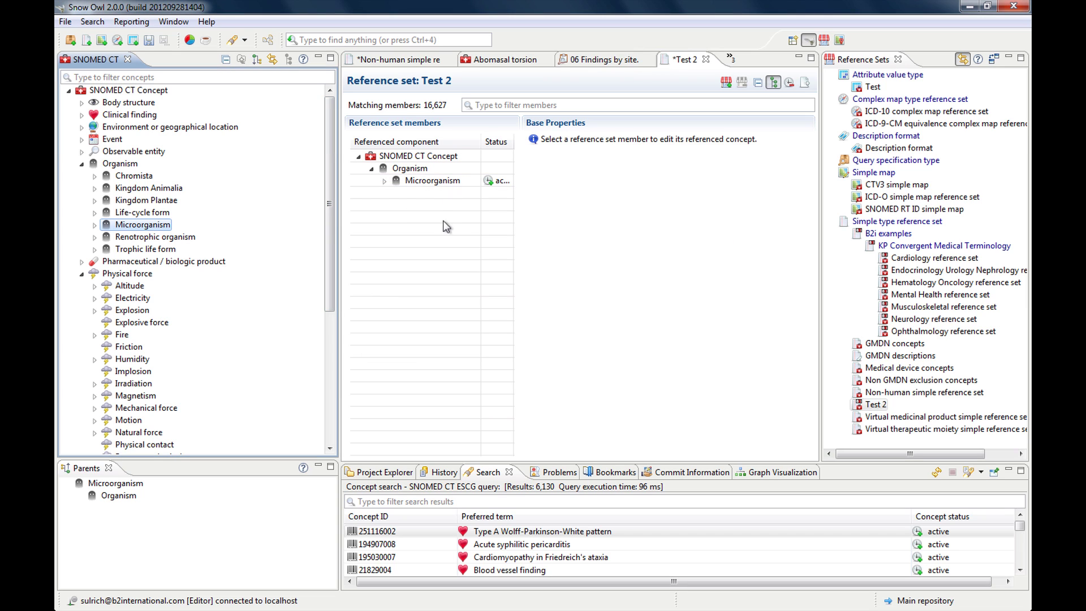
left_click(147, 41)
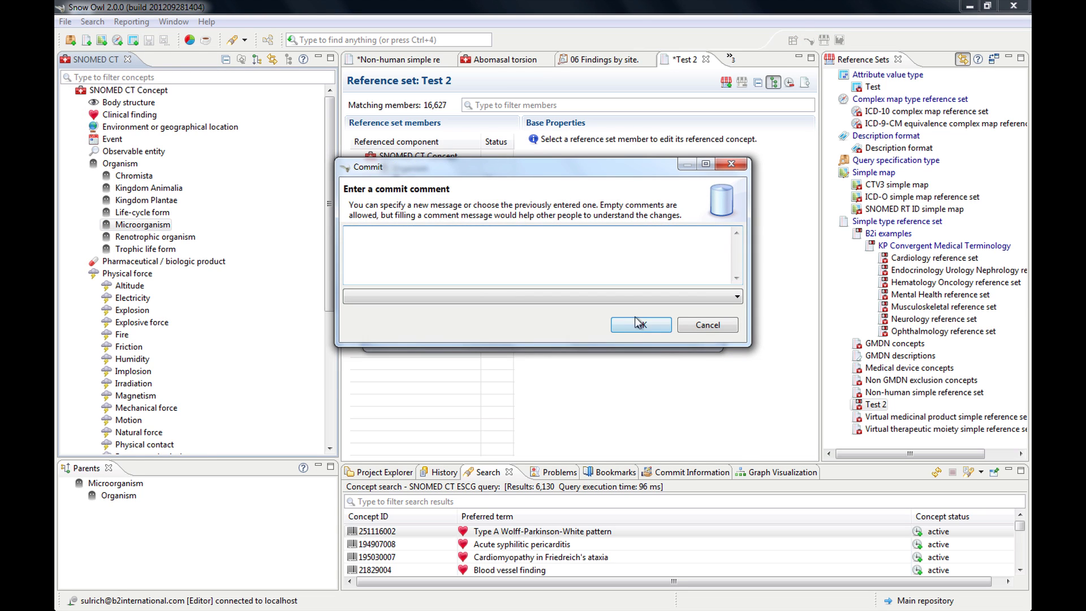
left_click(641, 324)
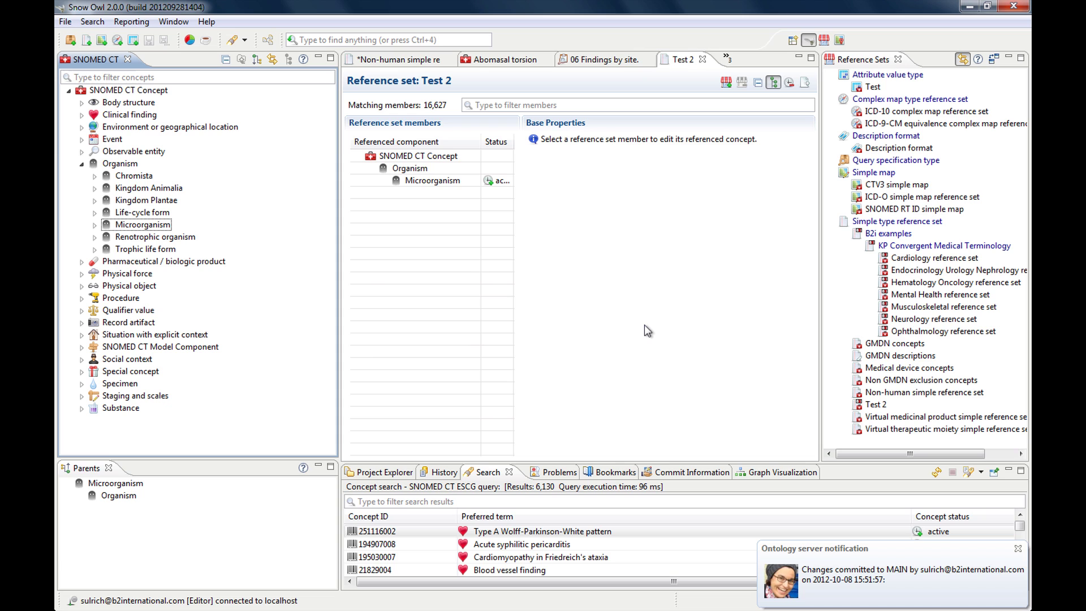
- Examine the changes recorded in versions 1 and 2 of Test 2's history and the overall commit information
left_click(436, 477)
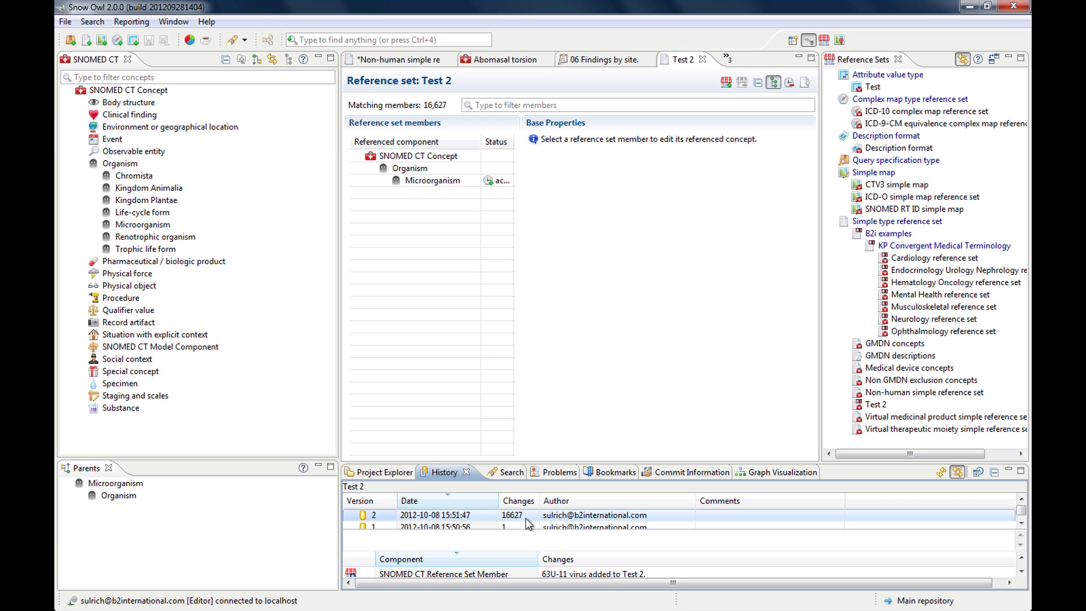
left_click_drag(565, 462, 575, 362)
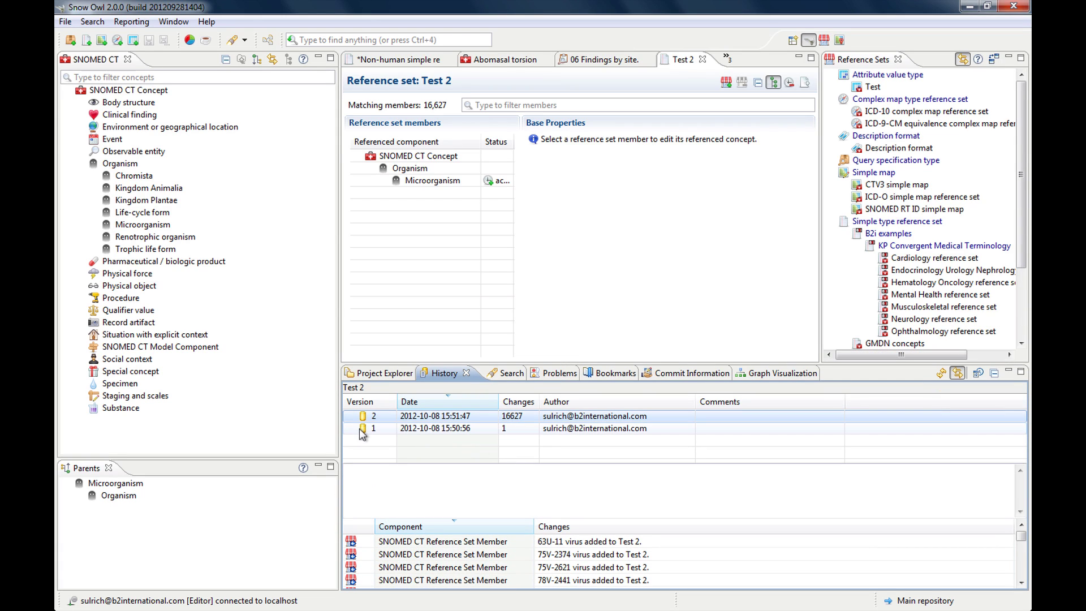
left_click(569, 430)
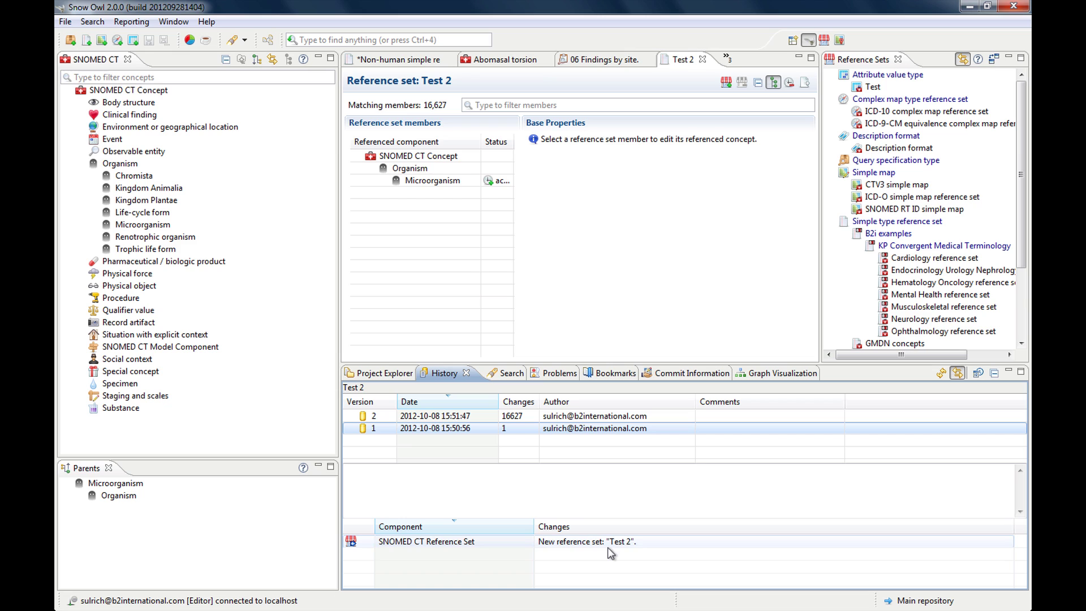
left_click(573, 420)
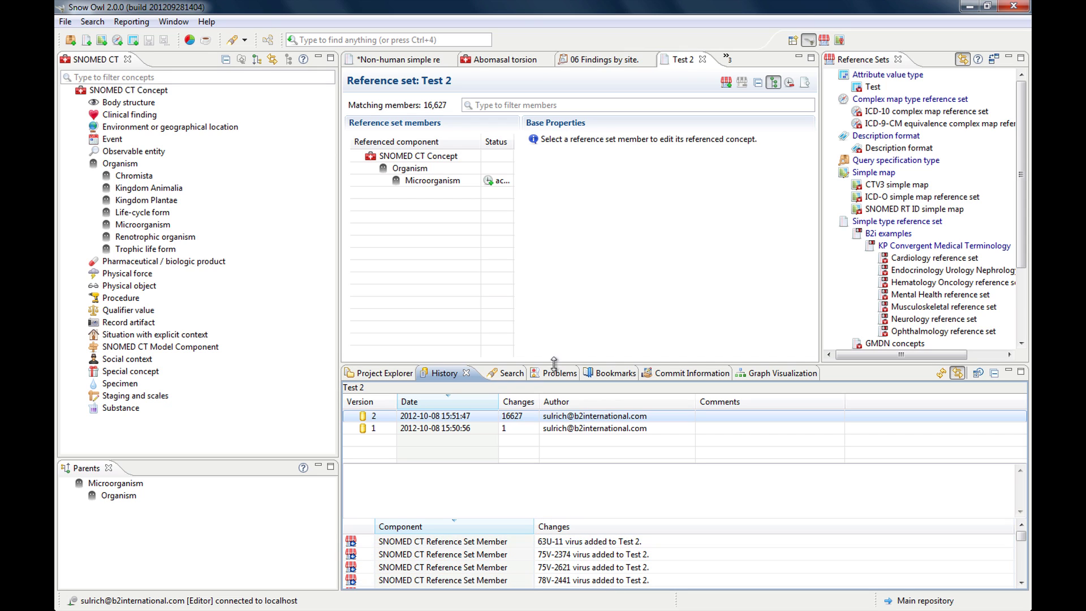
left_click_drag(558, 363, 558, 406)
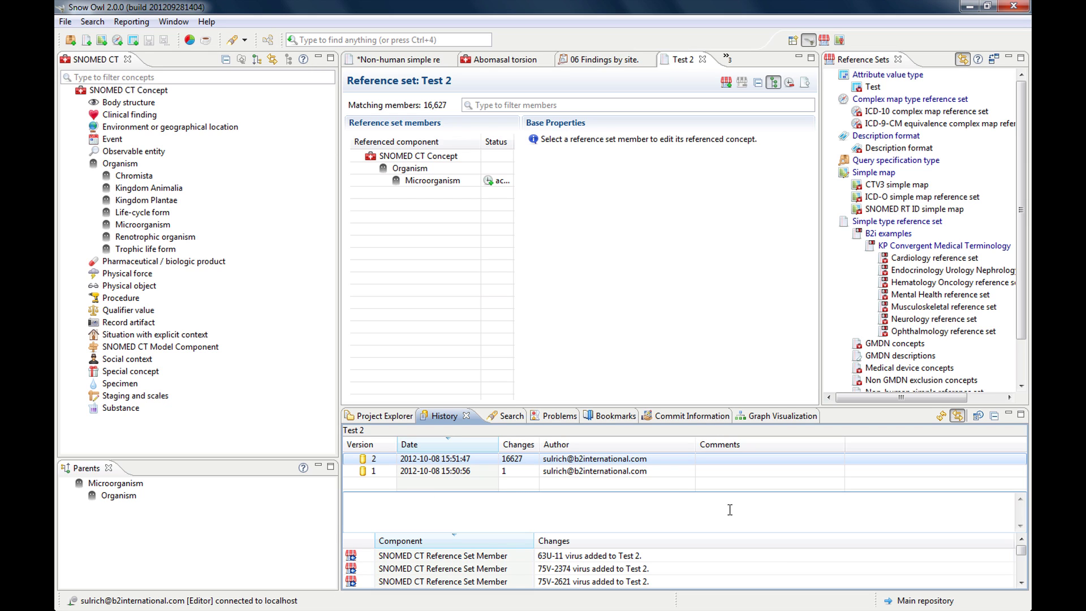
left_click(661, 414)
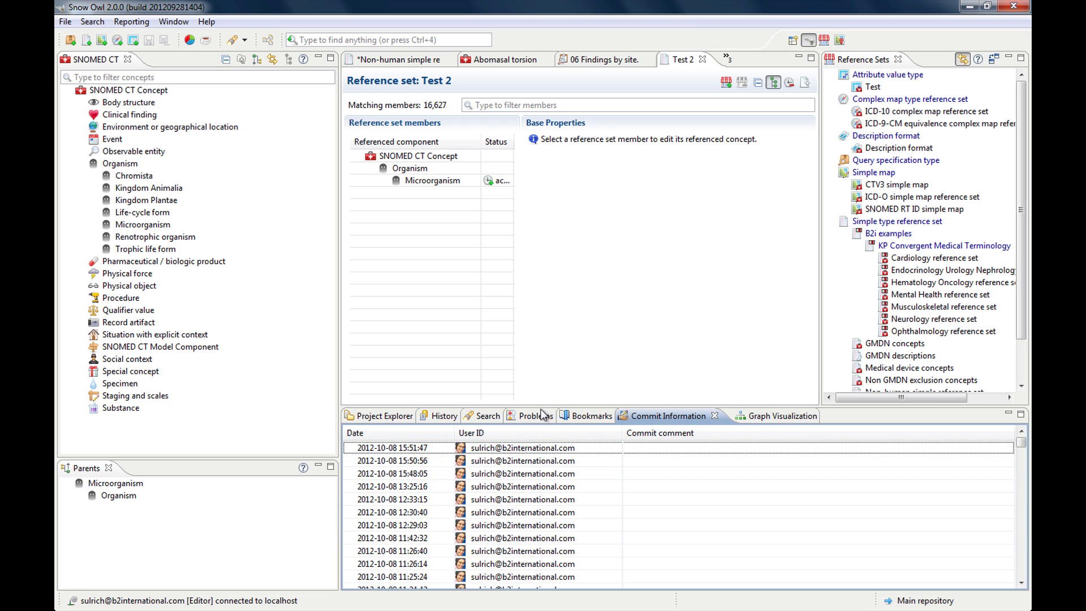
left_click_drag(540, 405, 540, 486)
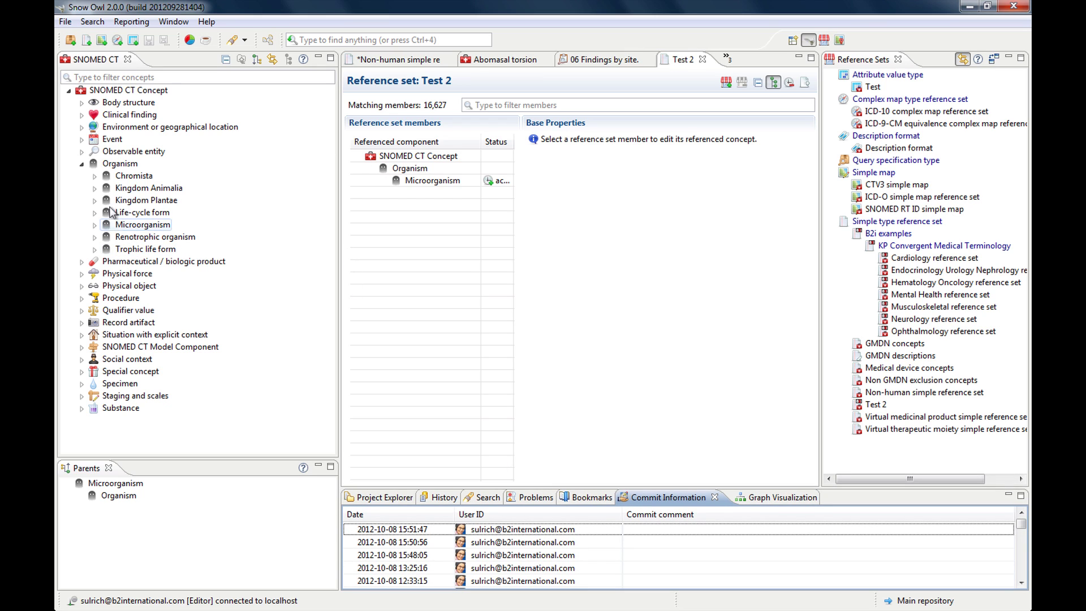
- Add the single concept Disease outbreak under Event to the Test 2 reference set and commit with an empty comment
left_click(81, 141)
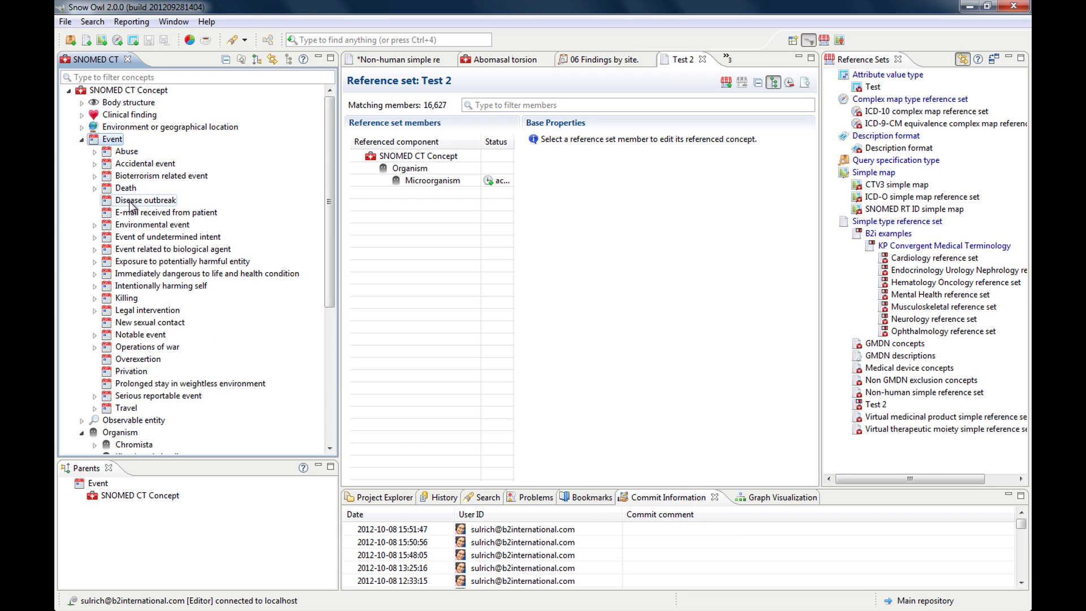
left_click_drag(133, 206, 396, 222)
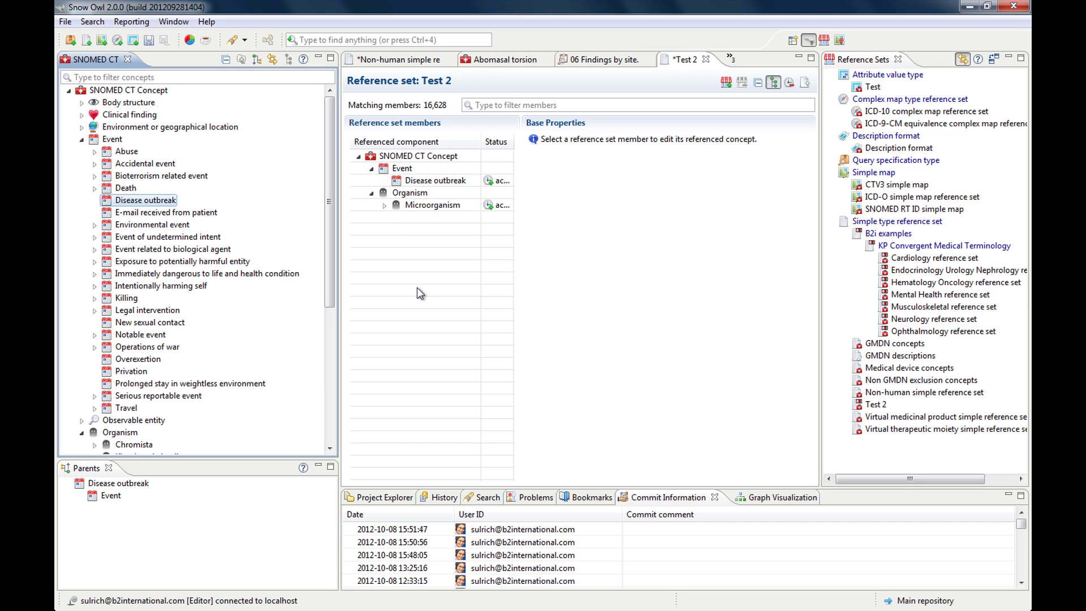
left_click(146, 42)
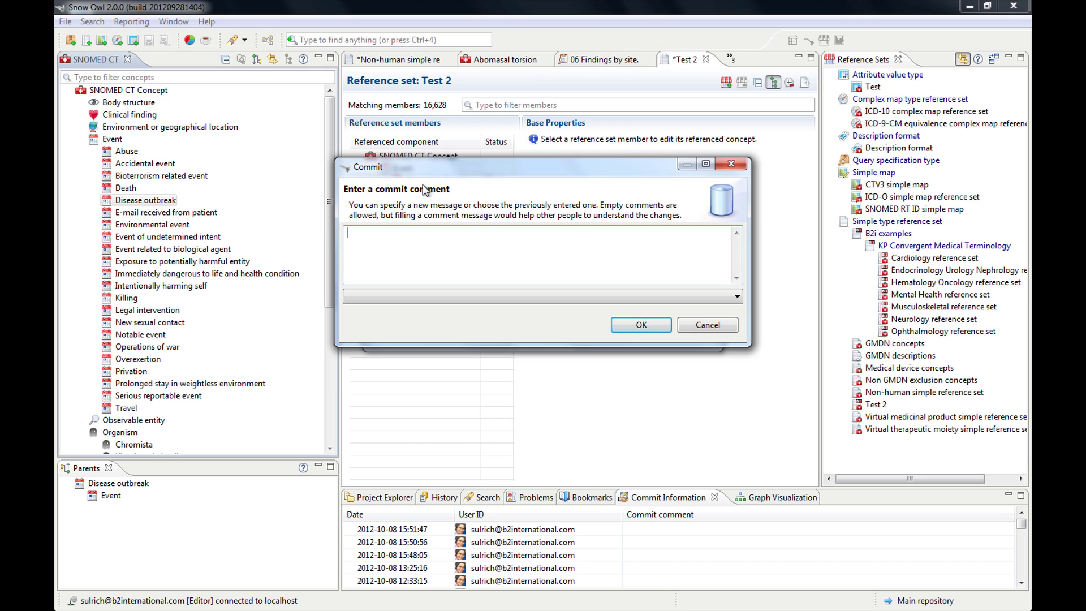
left_click(641, 326)
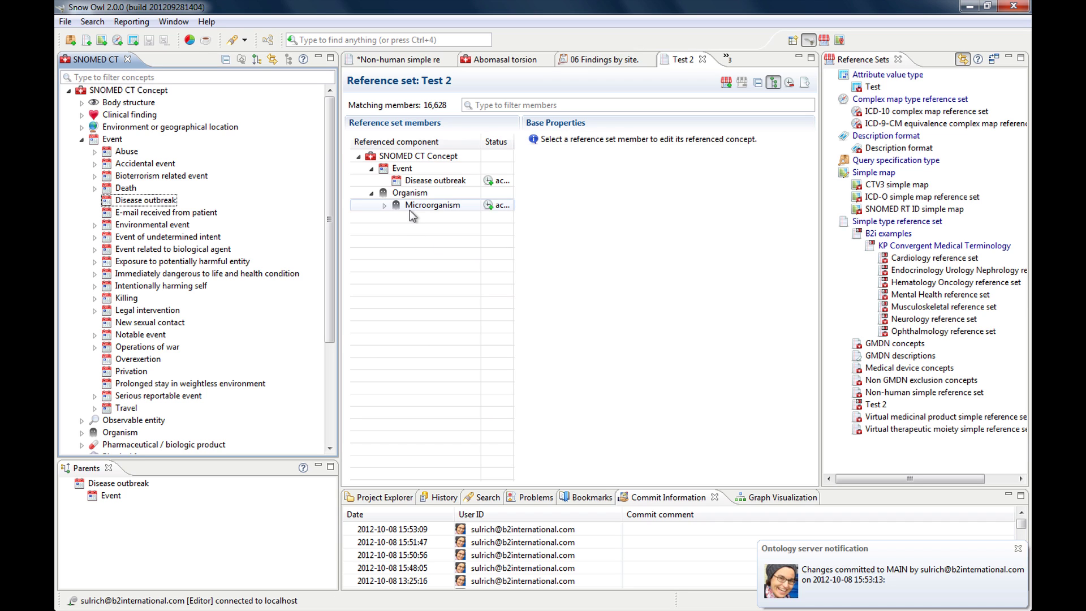
- Remove the Disease outbreak member from the Test 2 reference set
left_click(418, 181)
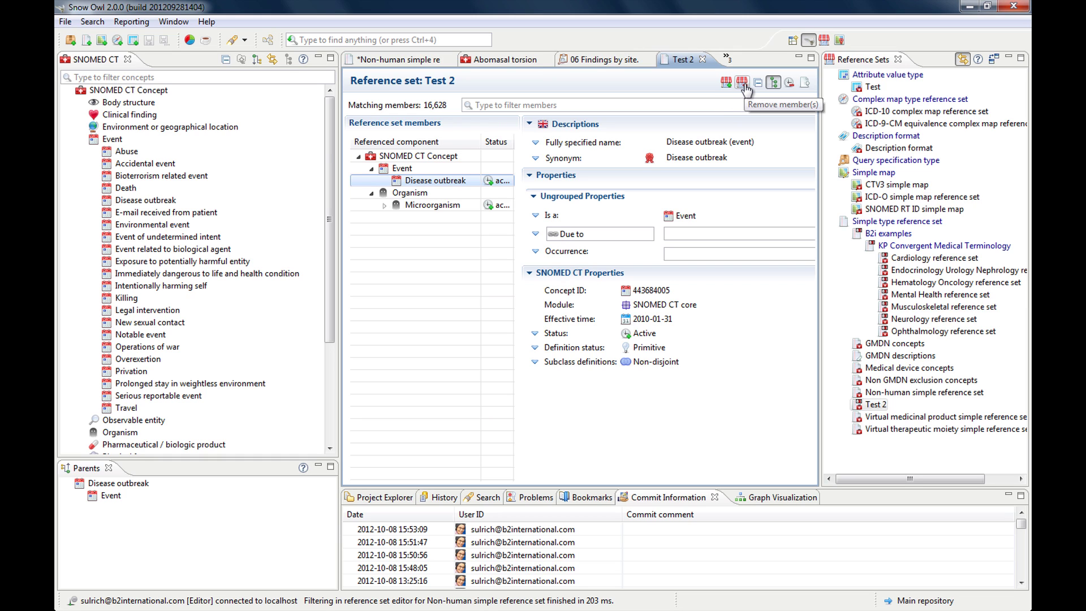
left_click(744, 85)
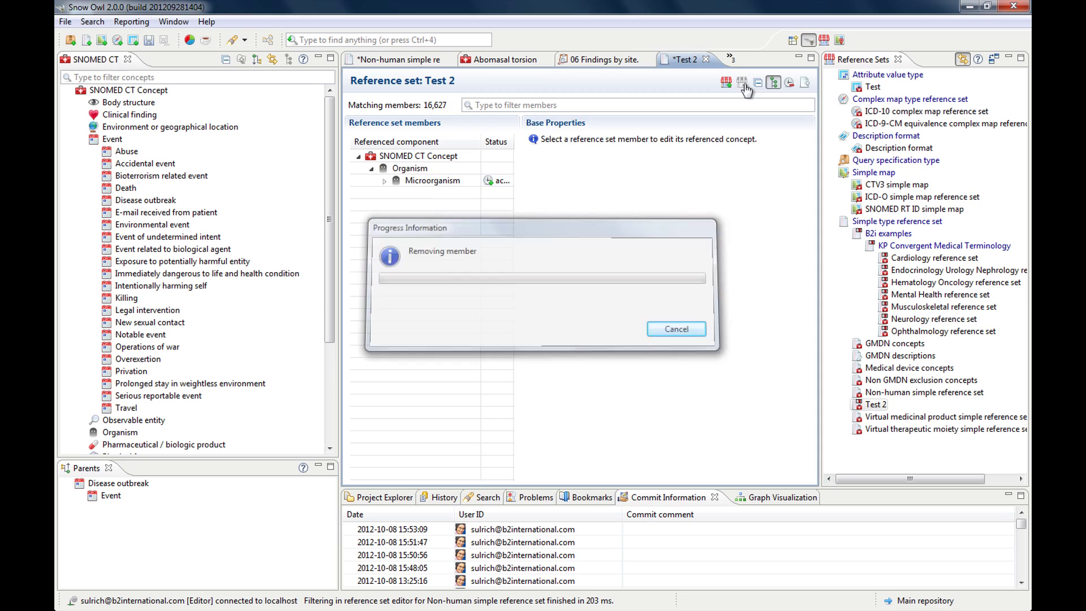